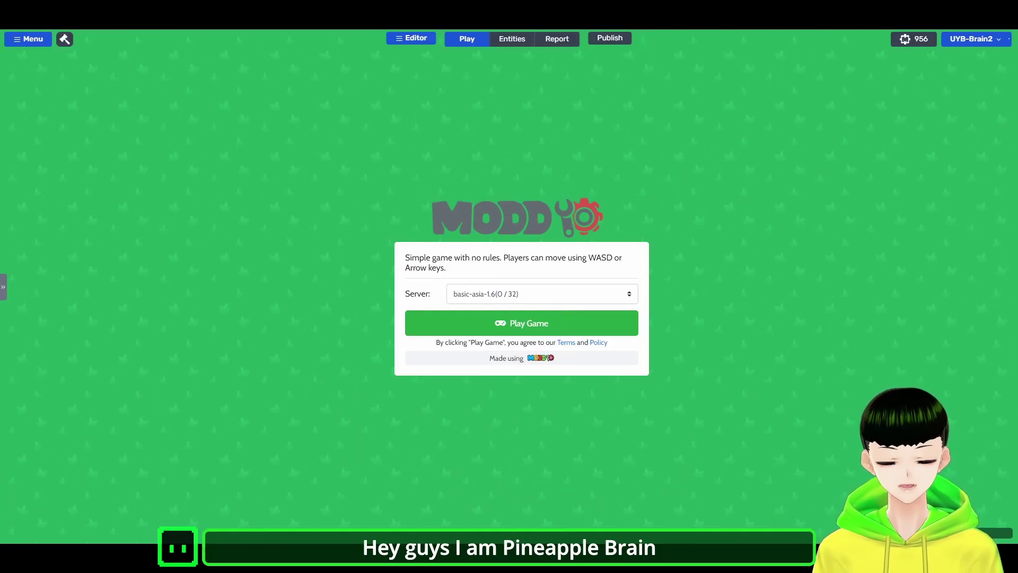
- Enter the game, show the entity list in the middle of the view and add a new weapon item
left_click(566, 321)
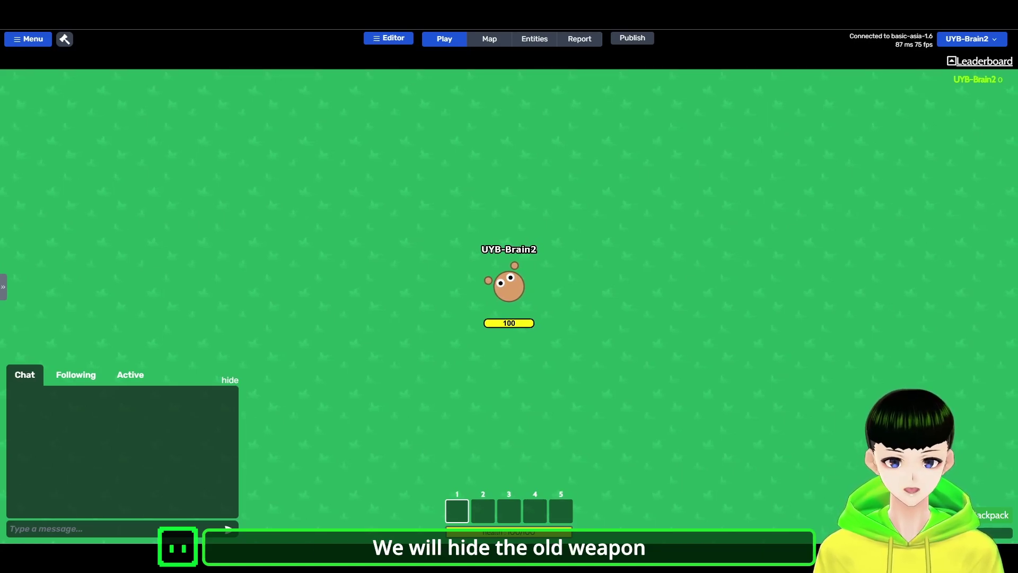
left_click(531, 40)
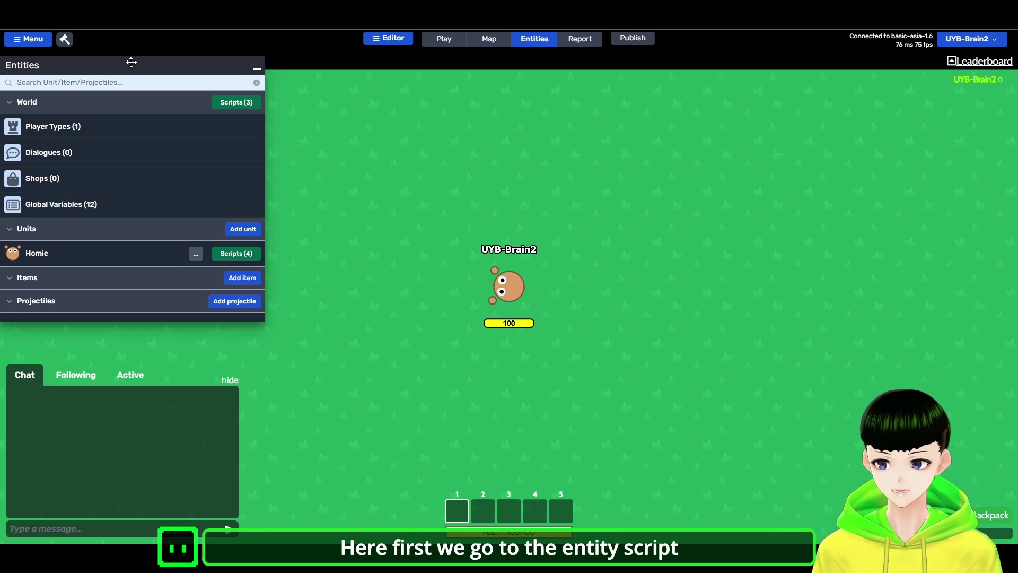
left_click_drag(129, 61, 644, 120)
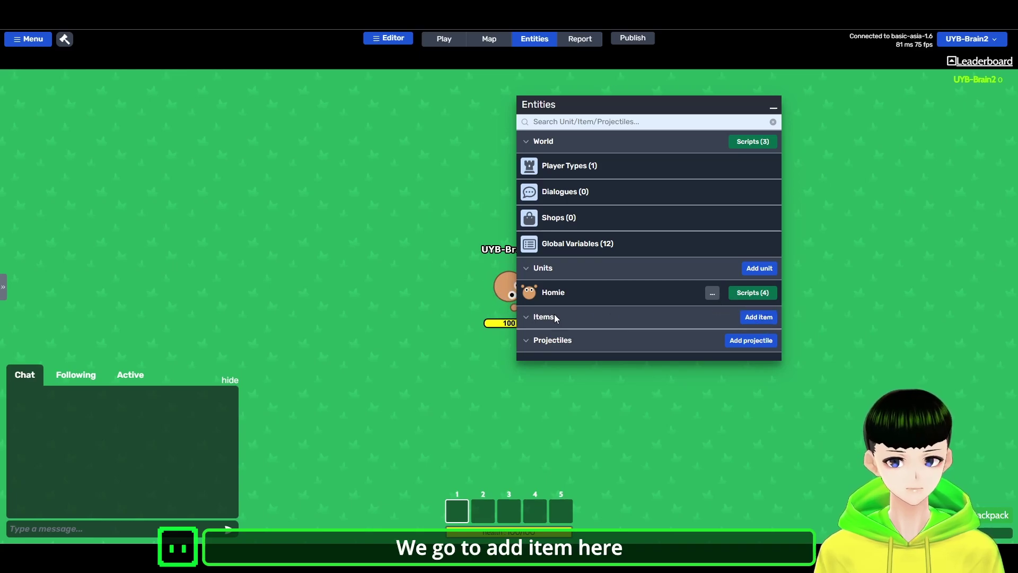
left_click(759, 318)
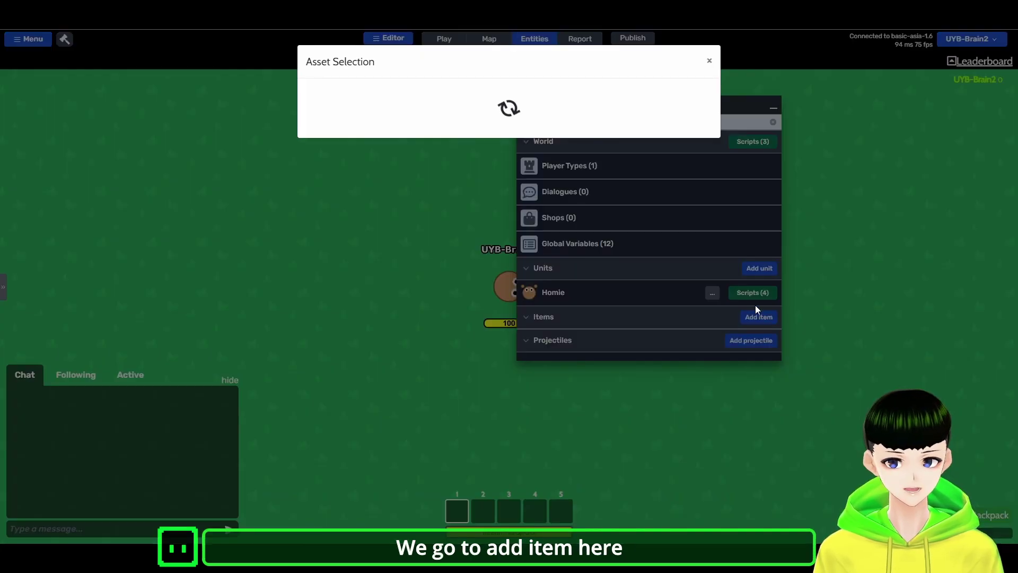
left_click(471, 108)
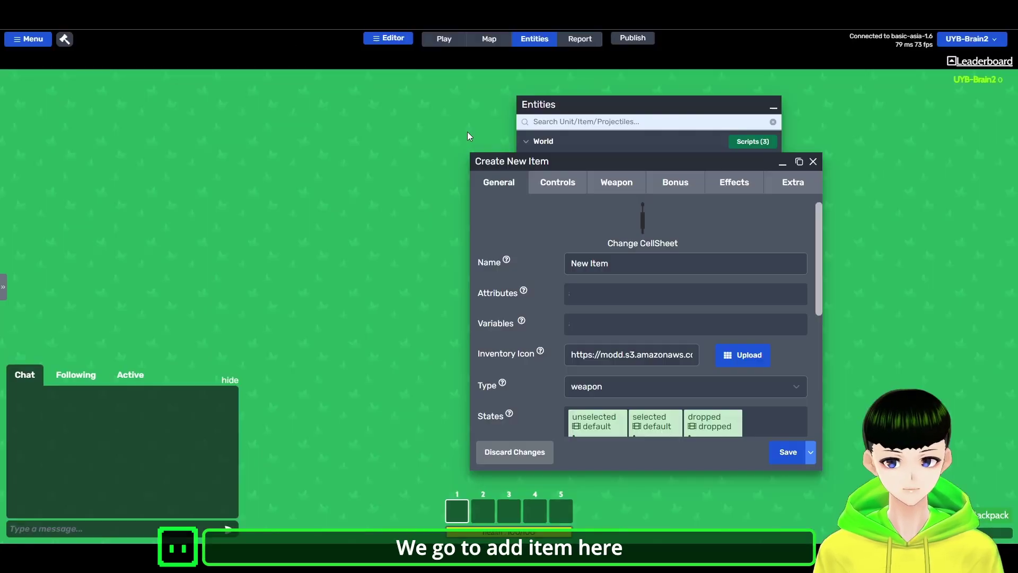
- Give the new item the Green Turret Cannon Laser image and name it Turrent C
left_click(645, 228)
scroll(495, 204, "down", 1)
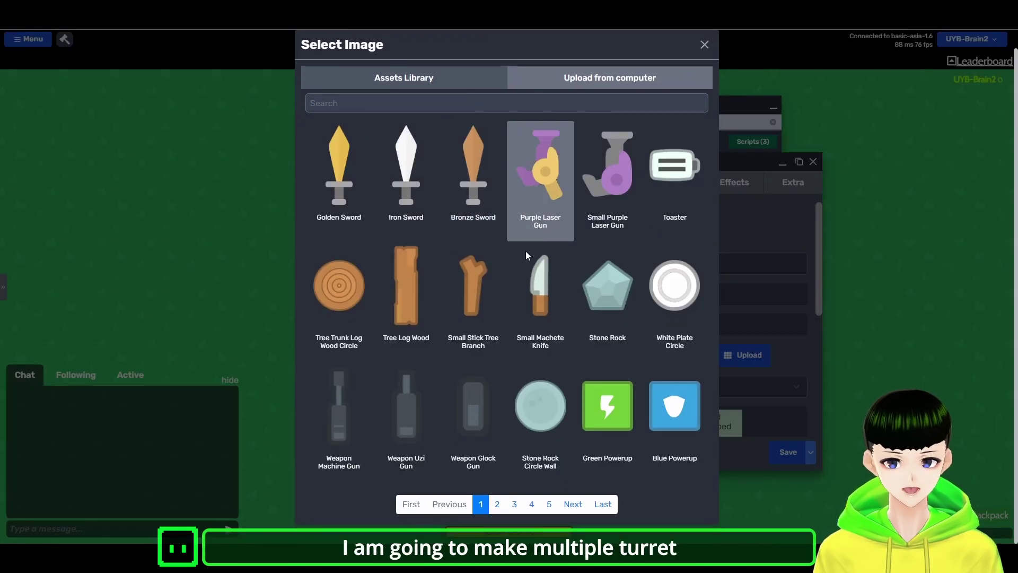
left_click(499, 505)
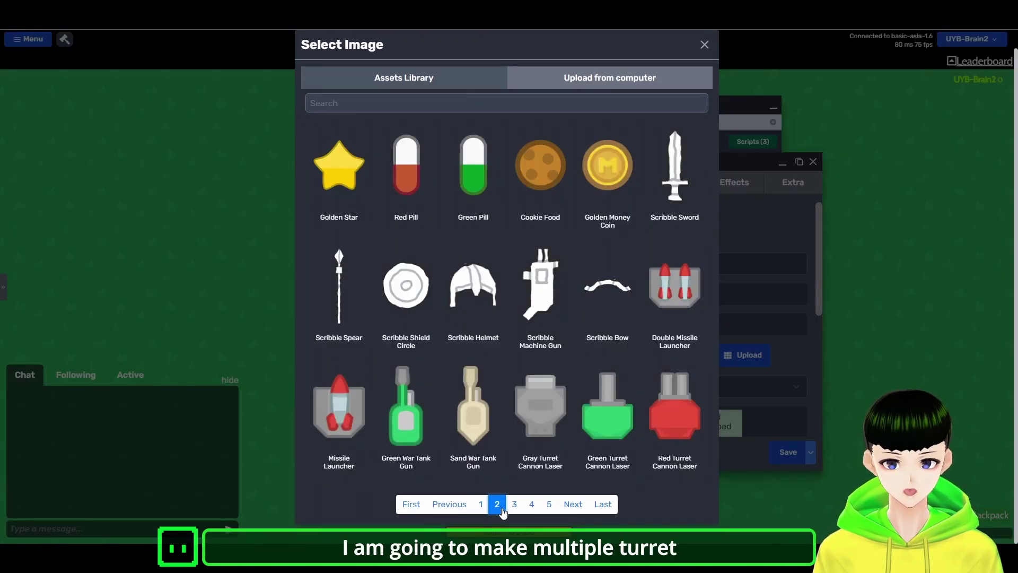
left_click(608, 419)
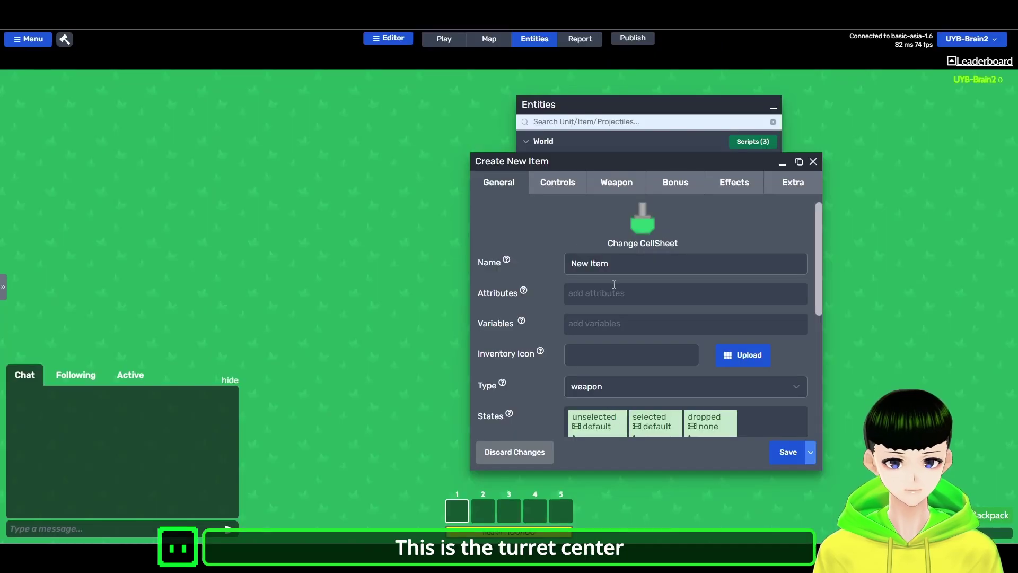
left_click_drag(615, 265, 533, 247)
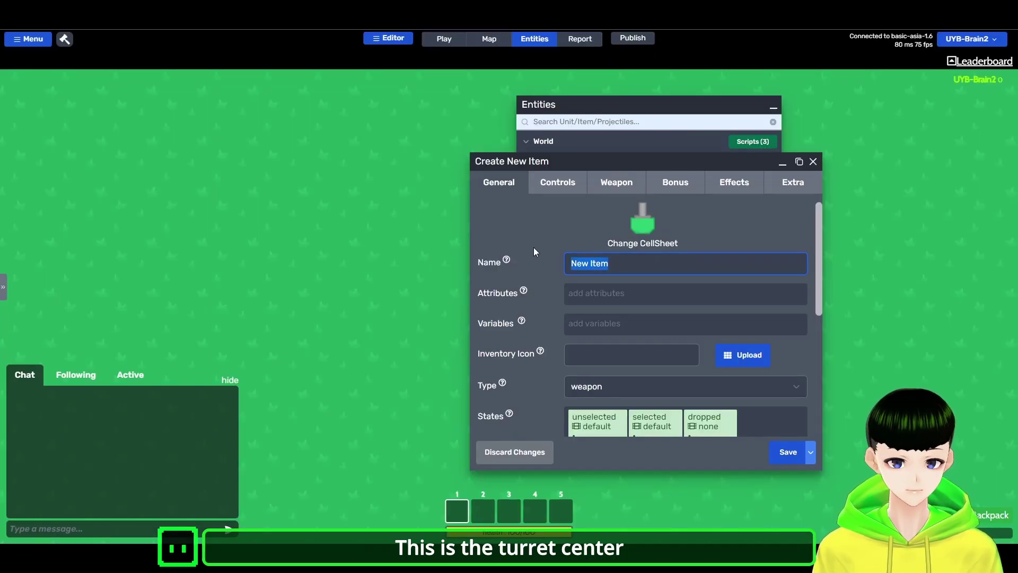
type("Turrent C")
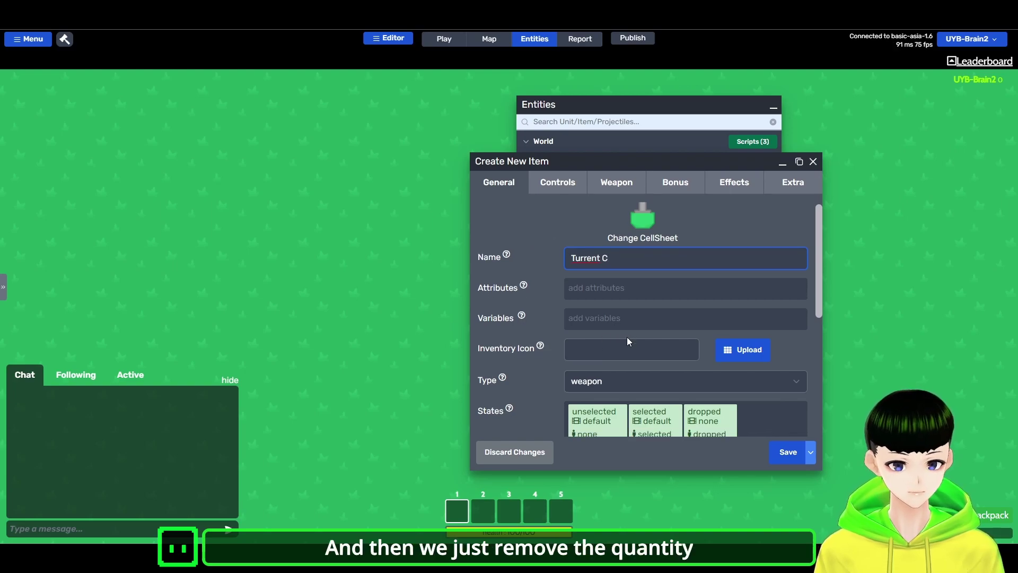
- Clear the item's default quantity and max quantity so both are infinite
scroll(627, 336, "down", 5)
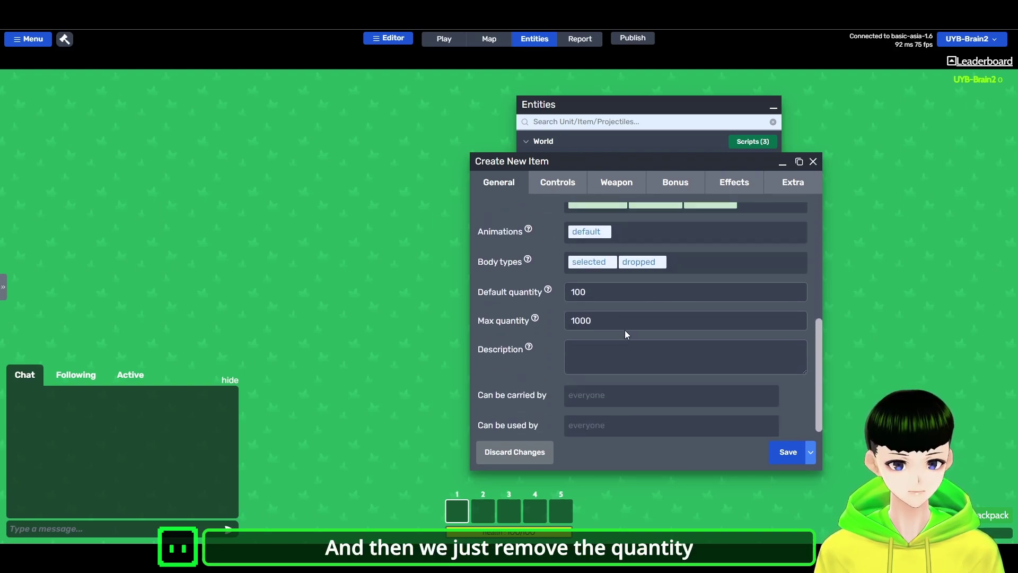
scroll(625, 330, "up", 1)
left_click_drag(592, 336, 479, 323)
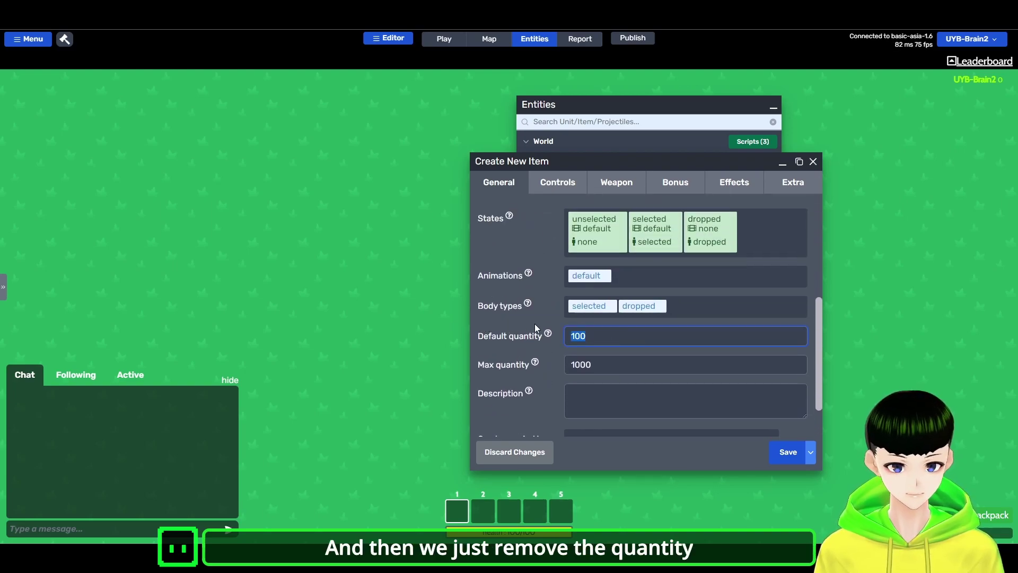
double_click(610, 370)
key("BackSpace")
scroll(671, 299, "up", 3)
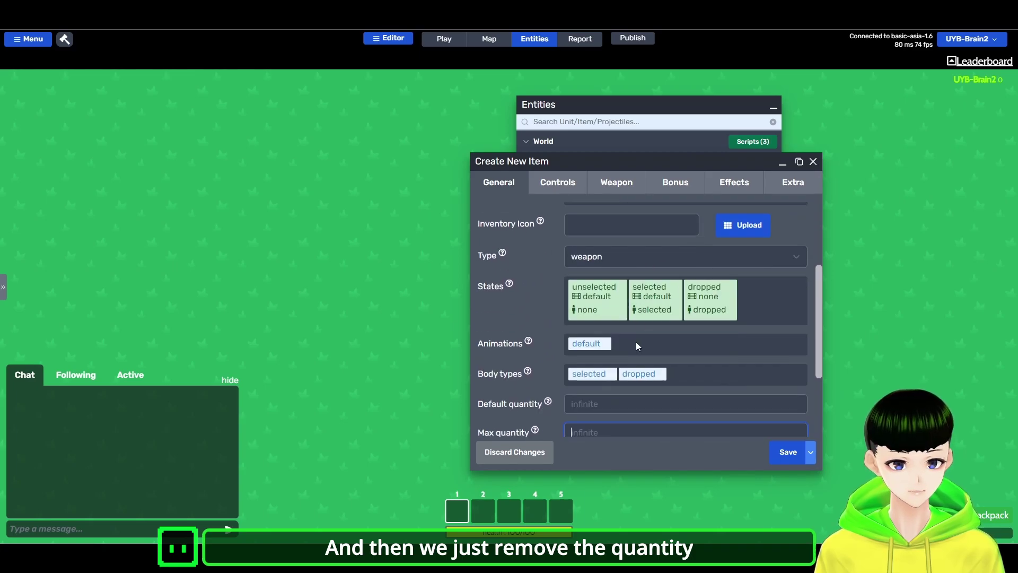
- Set the weapon's cooldown (fire rate) to 20 and review its bullet start position
scroll(631, 286, "down", 1)
left_click(618, 183)
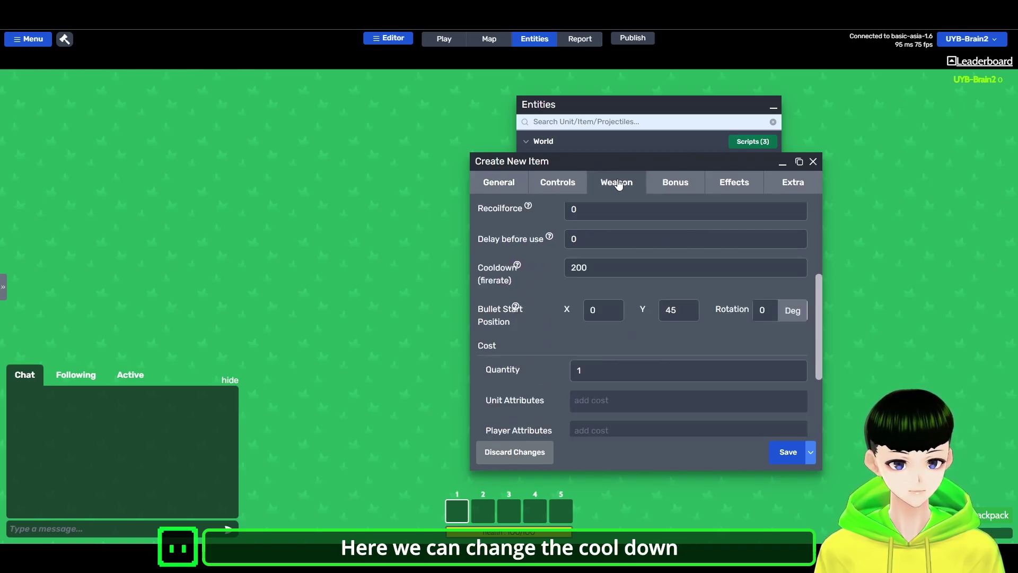
double_click(591, 269)
type("20")
scroll(485, 318, "down", 2)
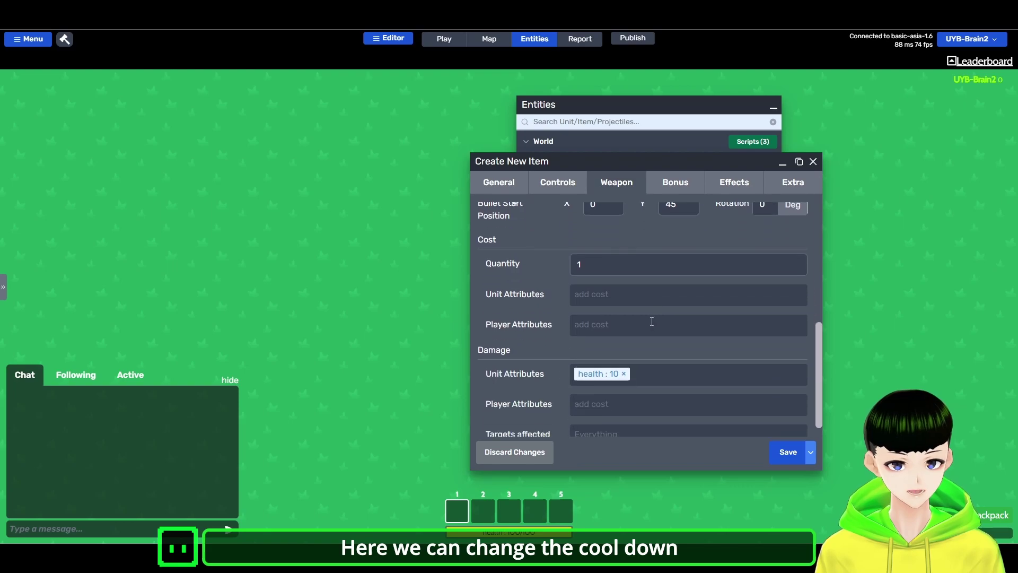
scroll(485, 319, "up", 4)
scroll(481, 393, "down", 1)
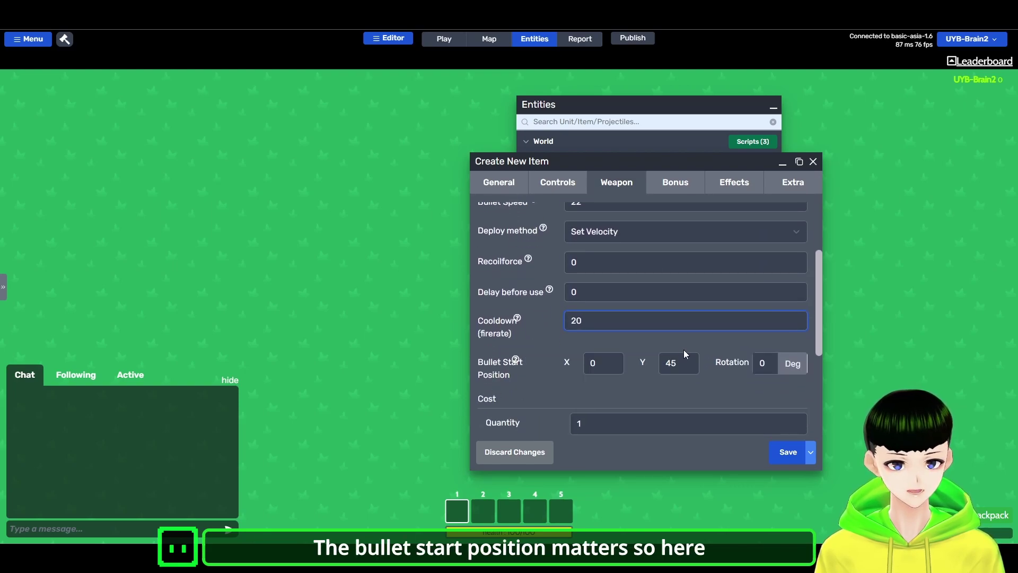
scroll(682, 354, "down", 1)
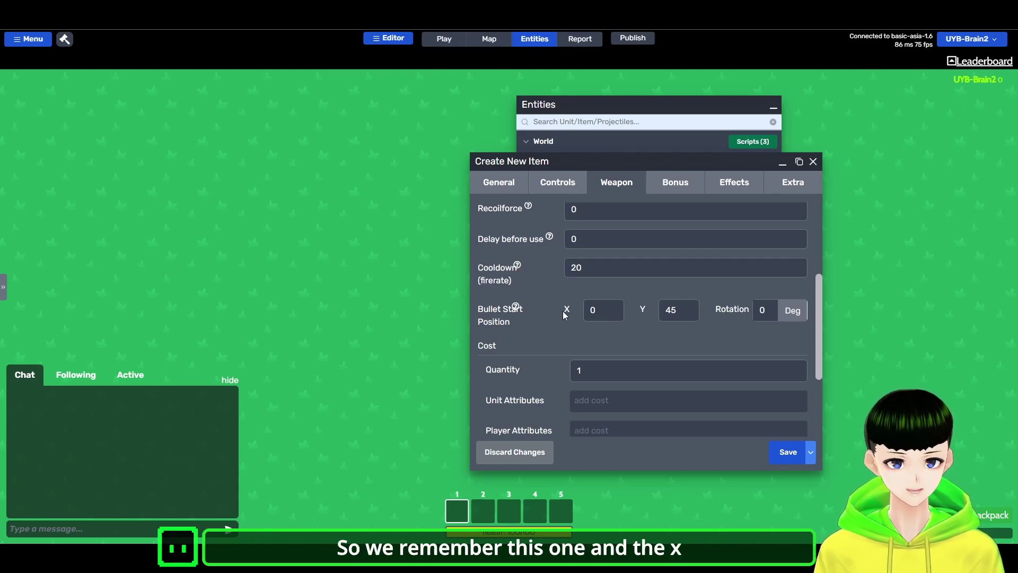
scroll(597, 316, "down", 3)
- Set the item anchor Y of the item's selected body type to 0 and save the body
left_click(507, 192)
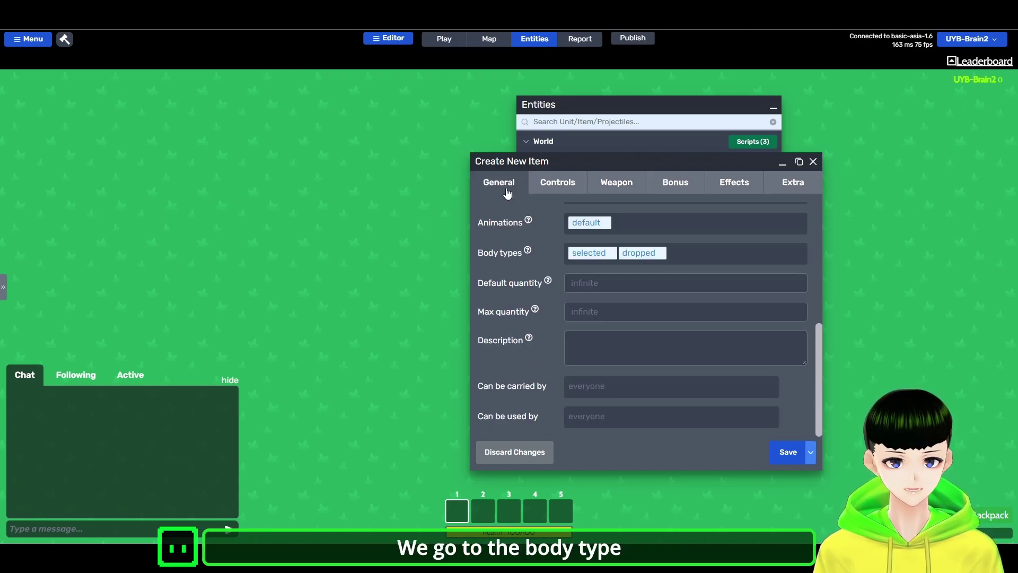
scroll(594, 268, "up", 3)
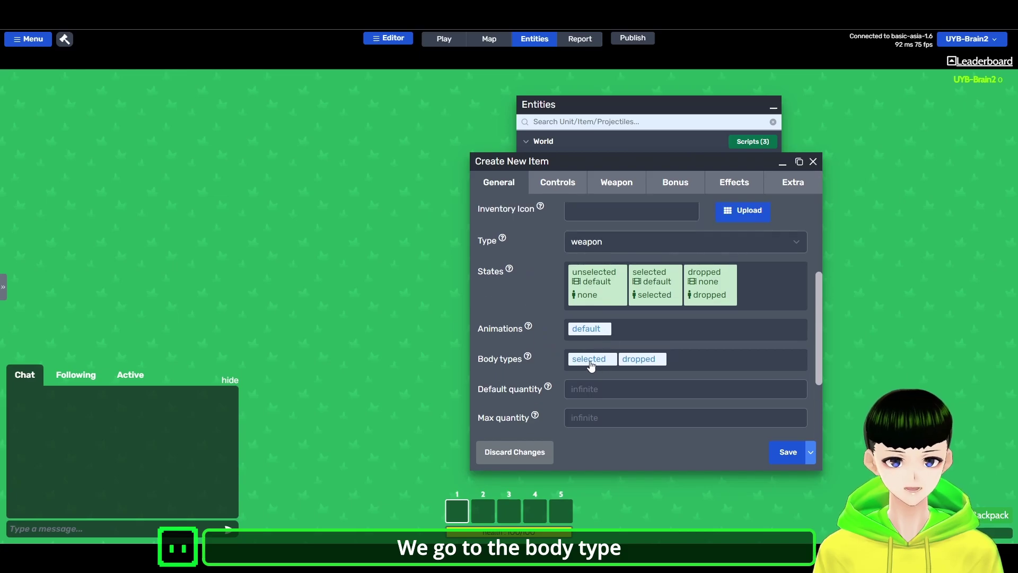
left_click(590, 359)
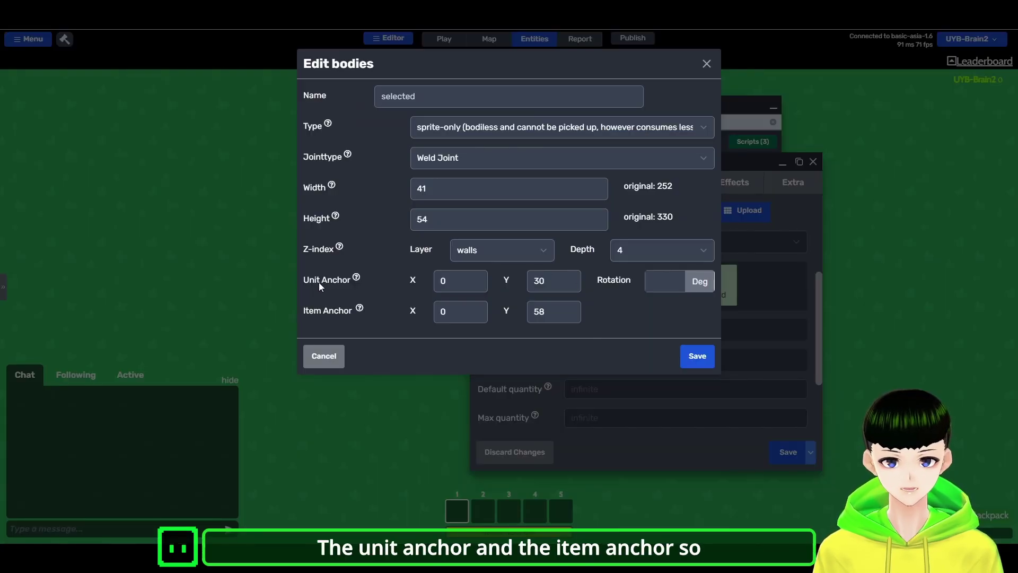
double_click(539, 312)
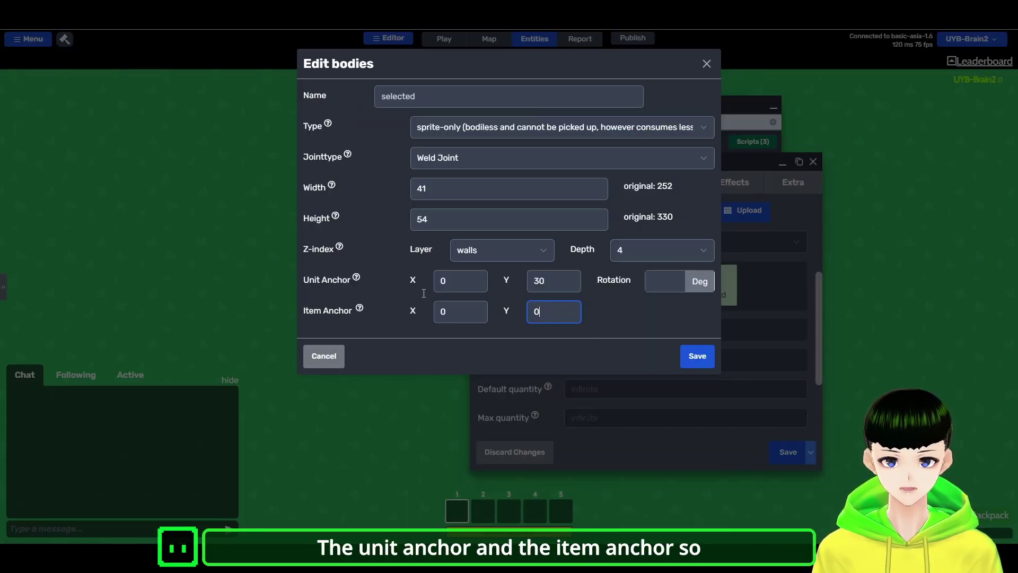
mouse_move(360, 310)
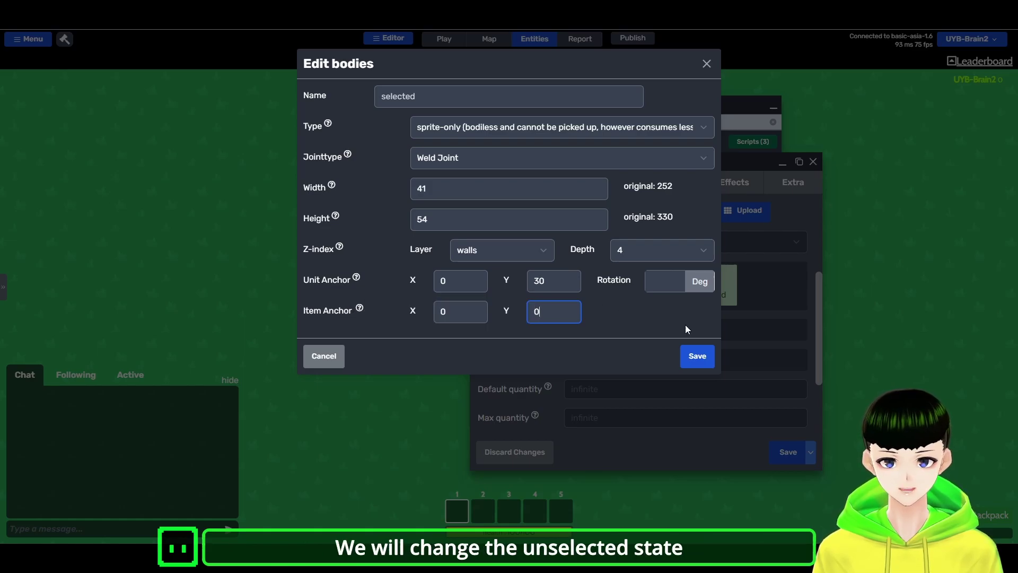
left_click(691, 355)
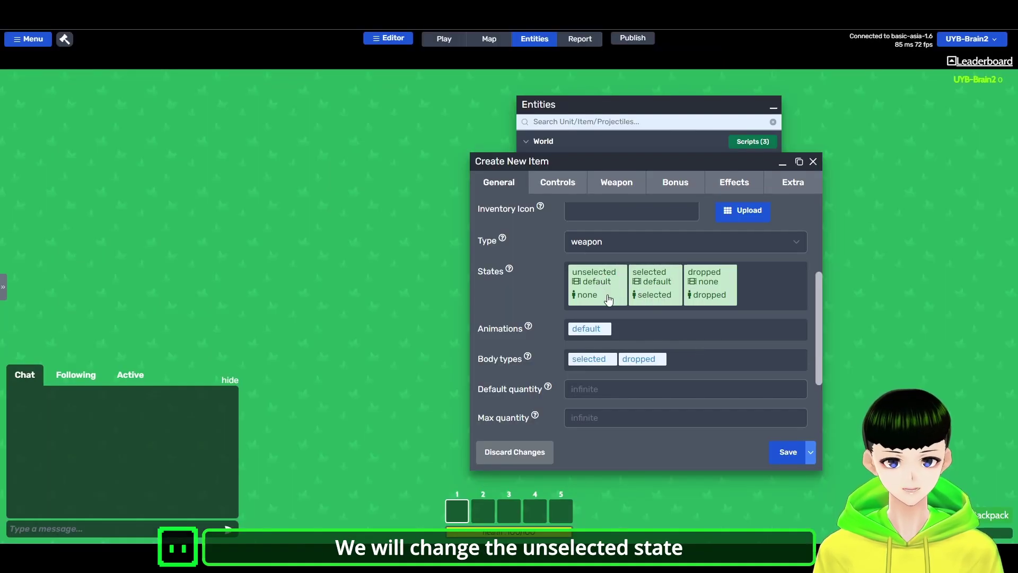
- Change the body of the item's unselected state to selected and save the state
left_click(602, 287)
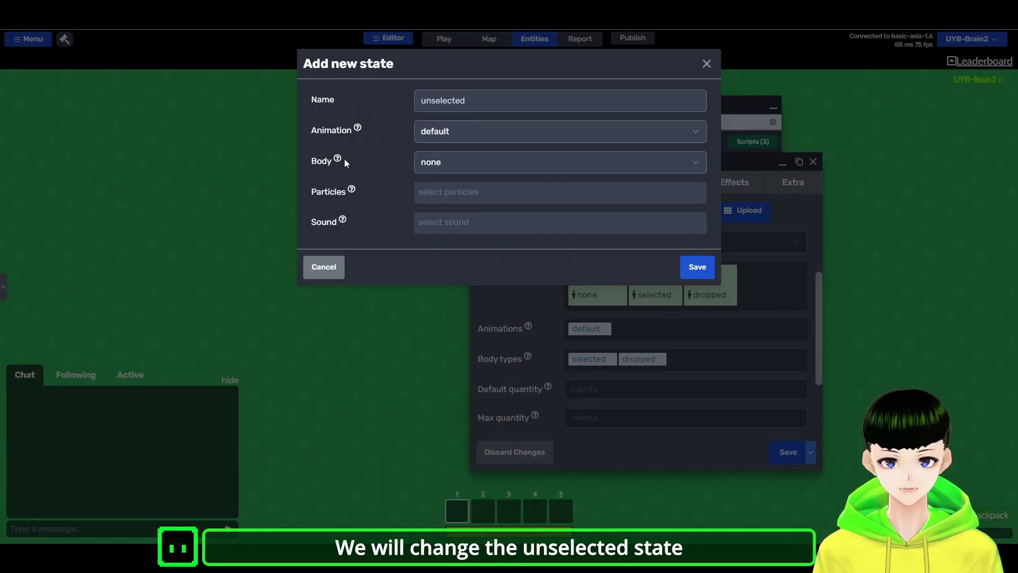
left_click(472, 159)
left_click(459, 193)
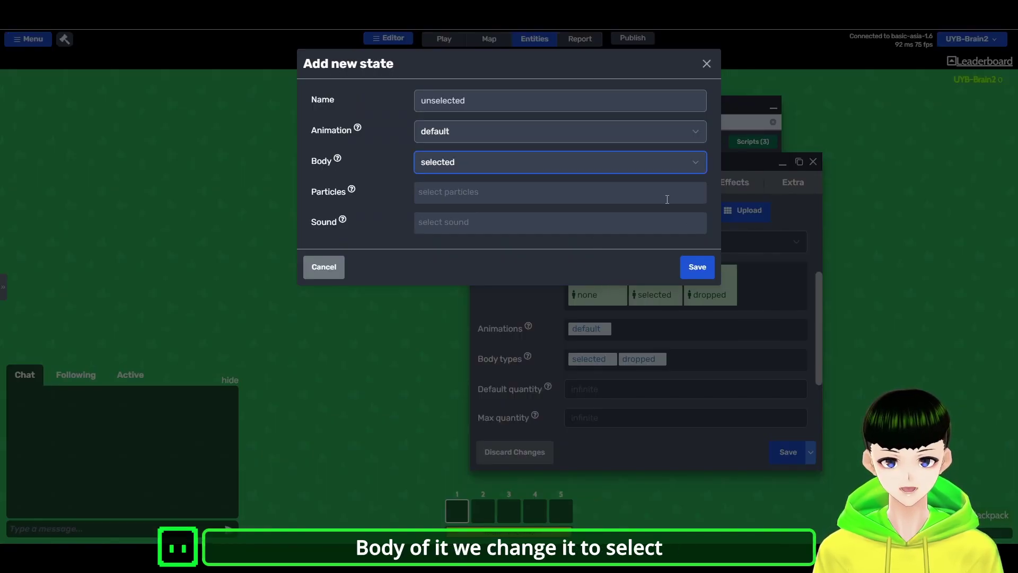
left_click(696, 267)
scroll(714, 248, "up", 3)
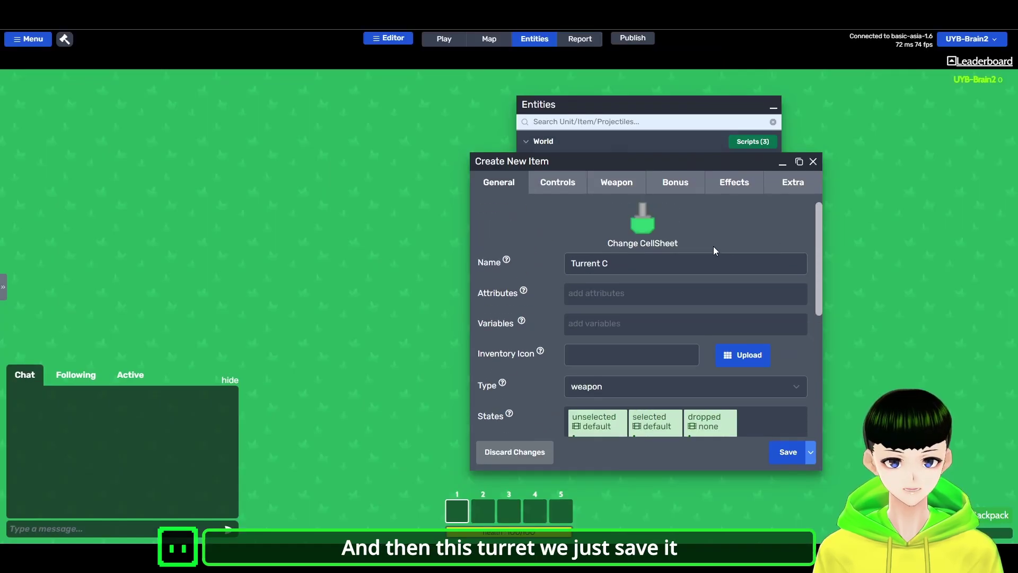
scroll(616, 262, "down", 3)
- Save the turret item, adding a Constant Speed projectile with the Yellow Bullet Circle image for it
left_click(785, 453)
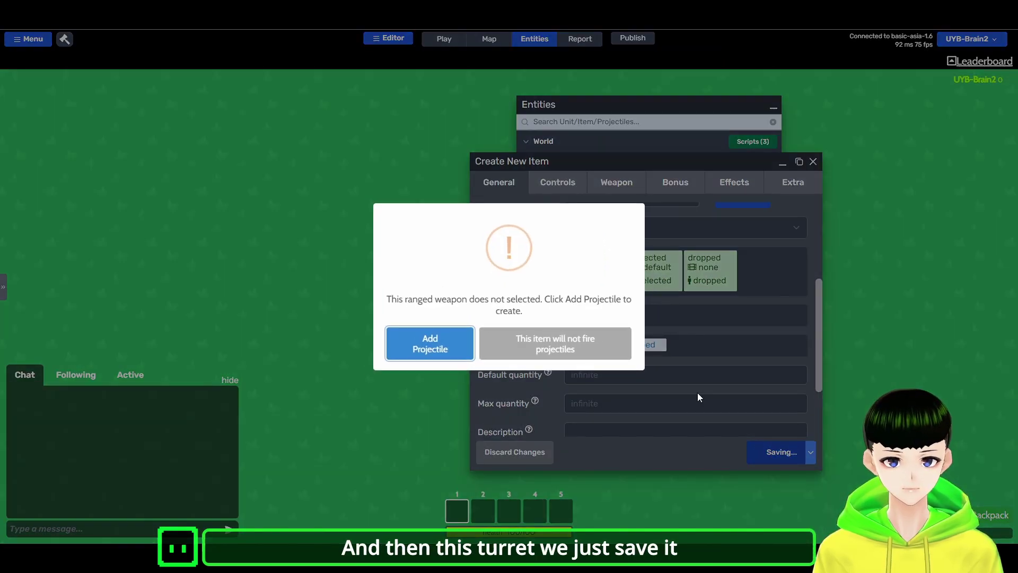
left_click(469, 350)
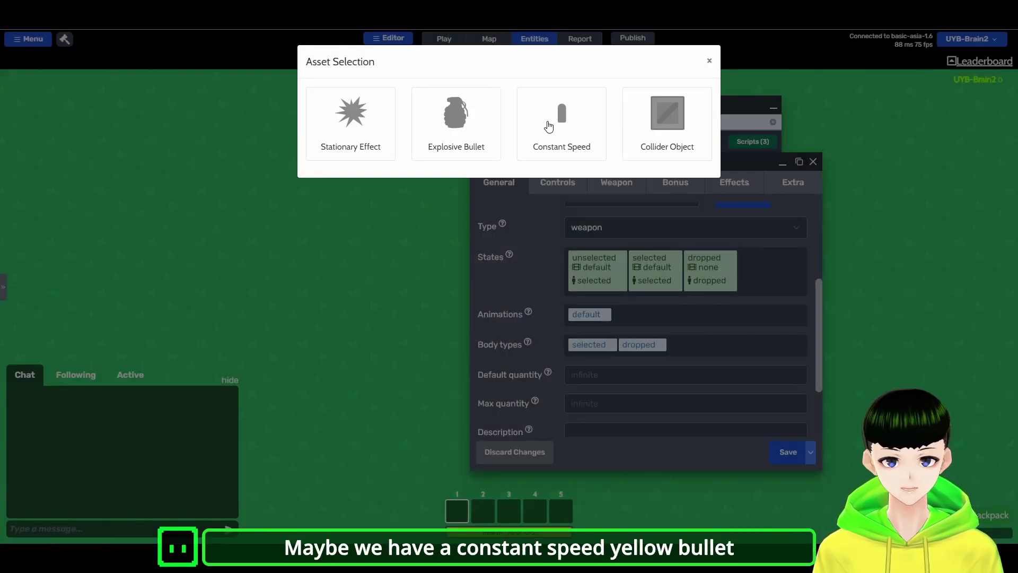
left_click(594, 118)
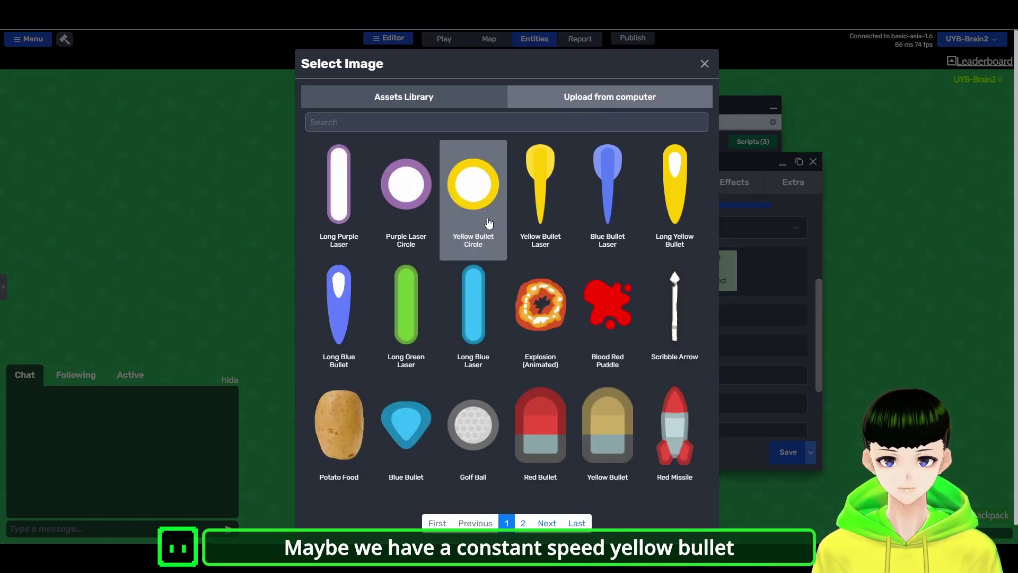
left_click(481, 198)
scroll(610, 239, "up", 3)
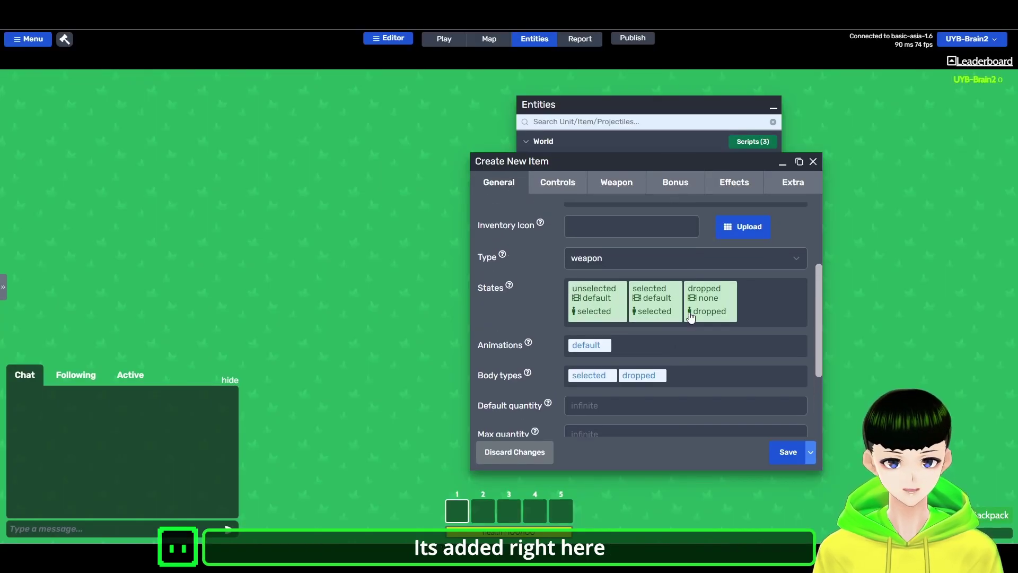
left_click(608, 192)
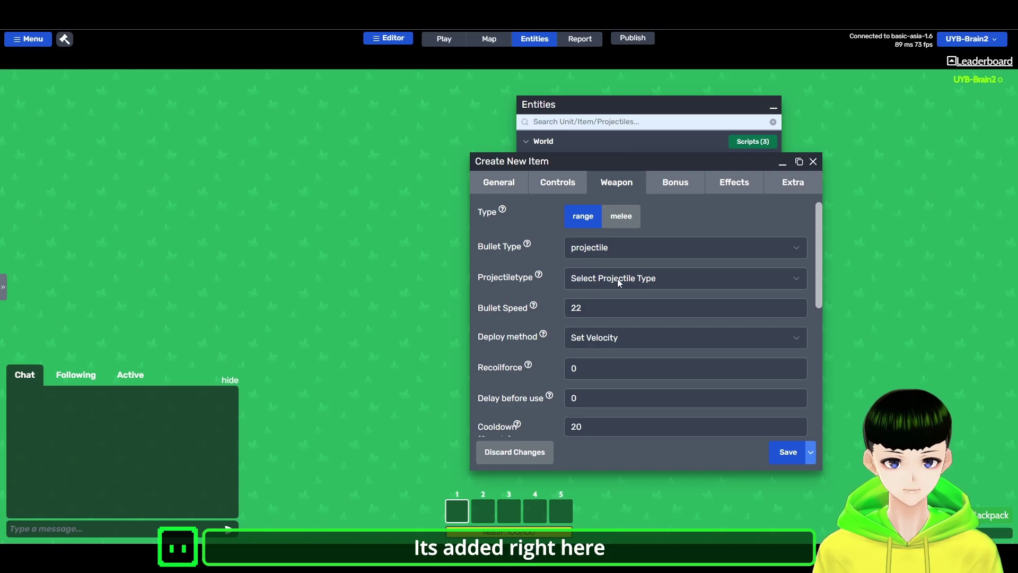
left_click(787, 451)
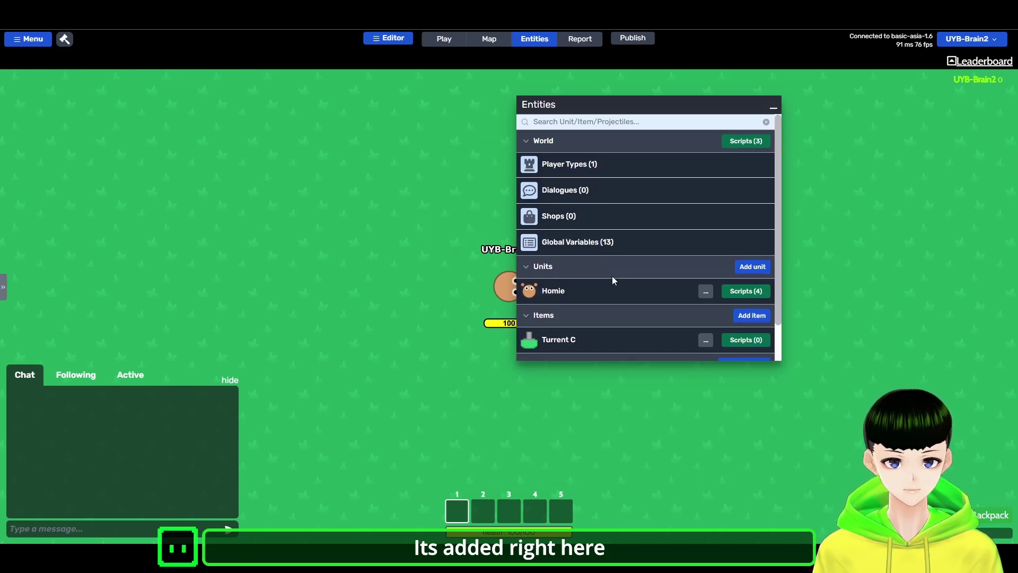
- Reopen Turrent C, check the projectile type in its weapon settings and save the item
scroll(637, 287, "down", 2)
left_click(559, 298)
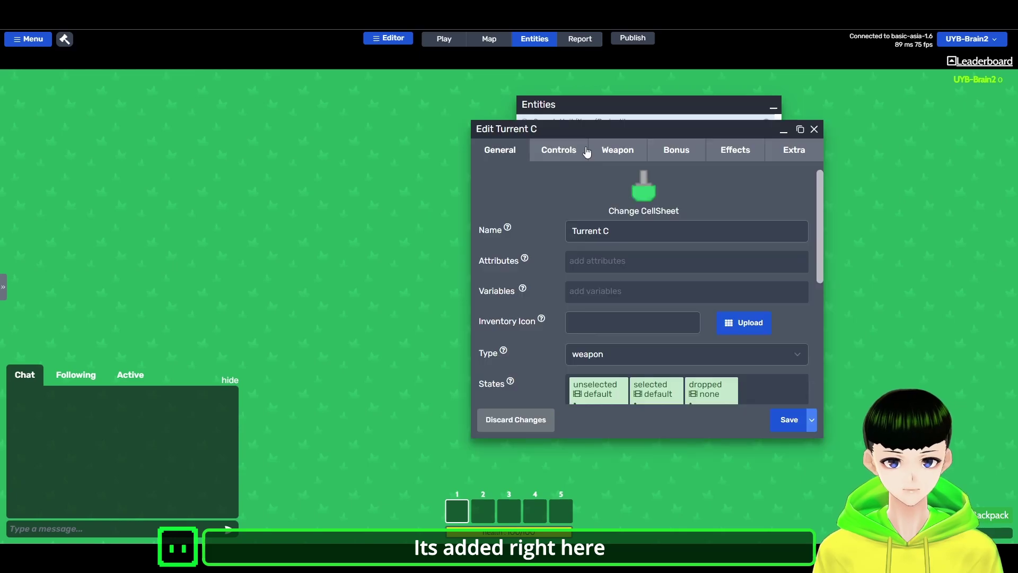
left_click(584, 153)
left_click(605, 154)
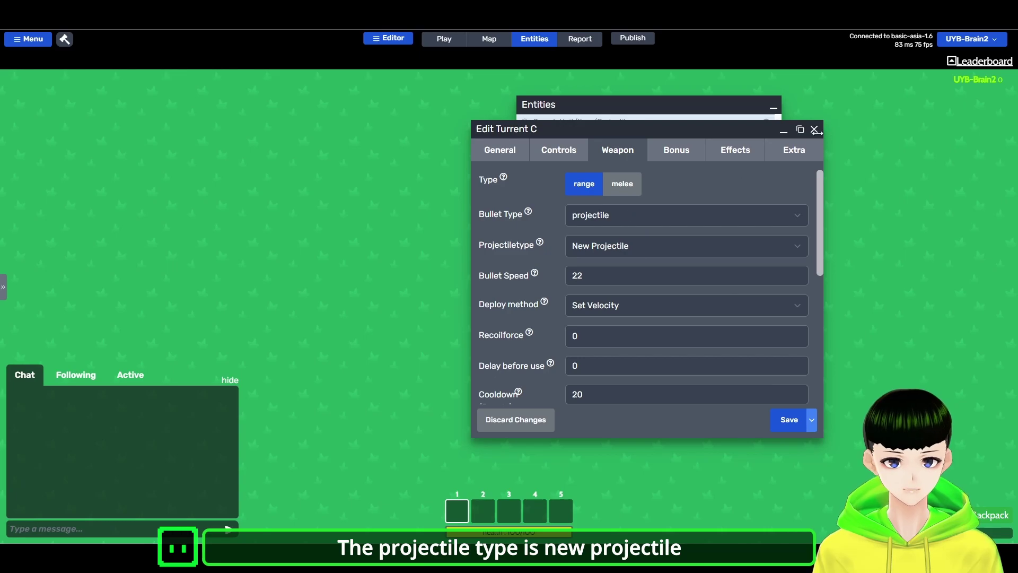
left_click(787, 419)
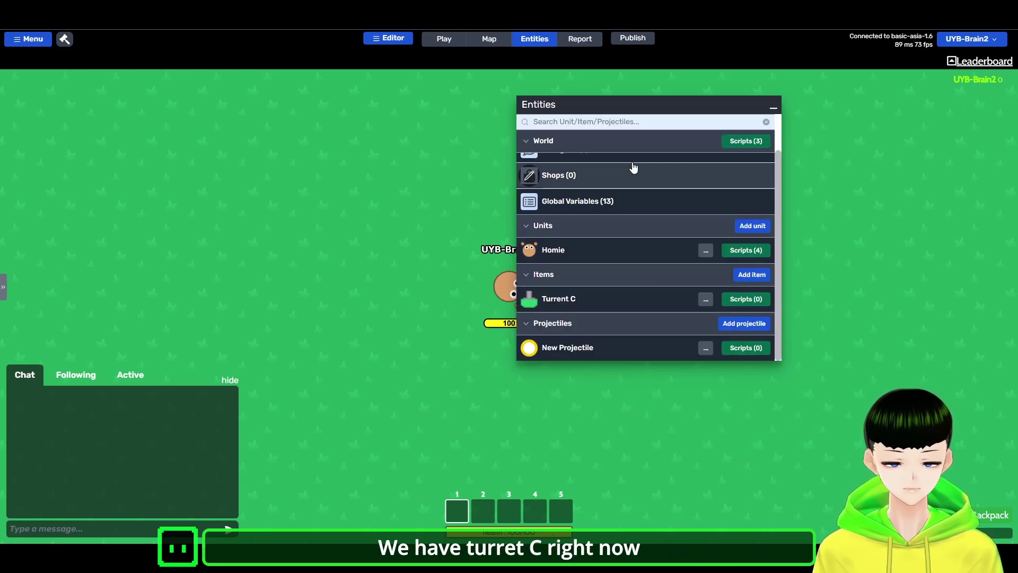
- Remove Uzi and Machine Gun from the Homie unit's default items, add Turrent C instead and save the unit
left_click(534, 247)
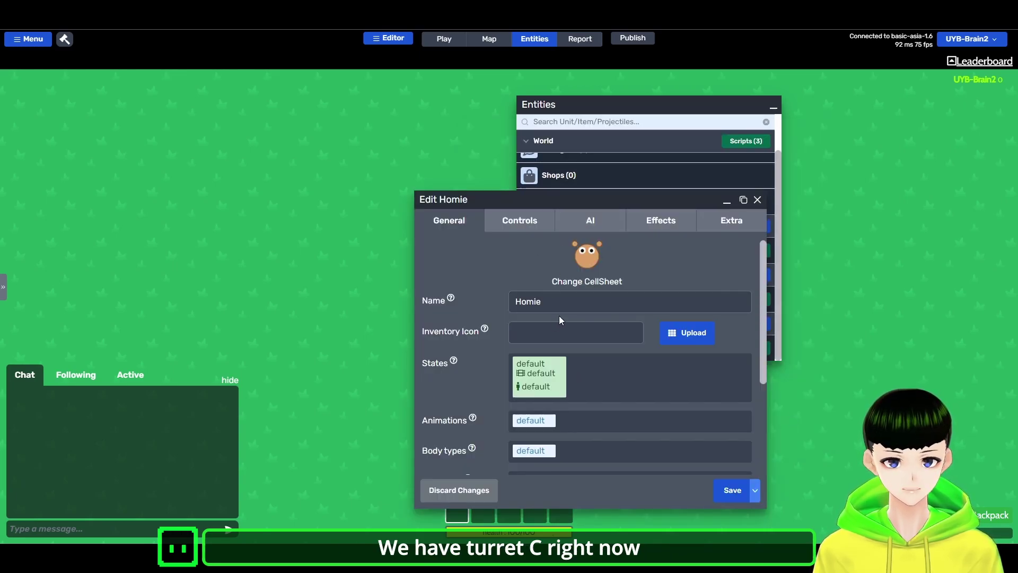
scroll(557, 371, "down", 3)
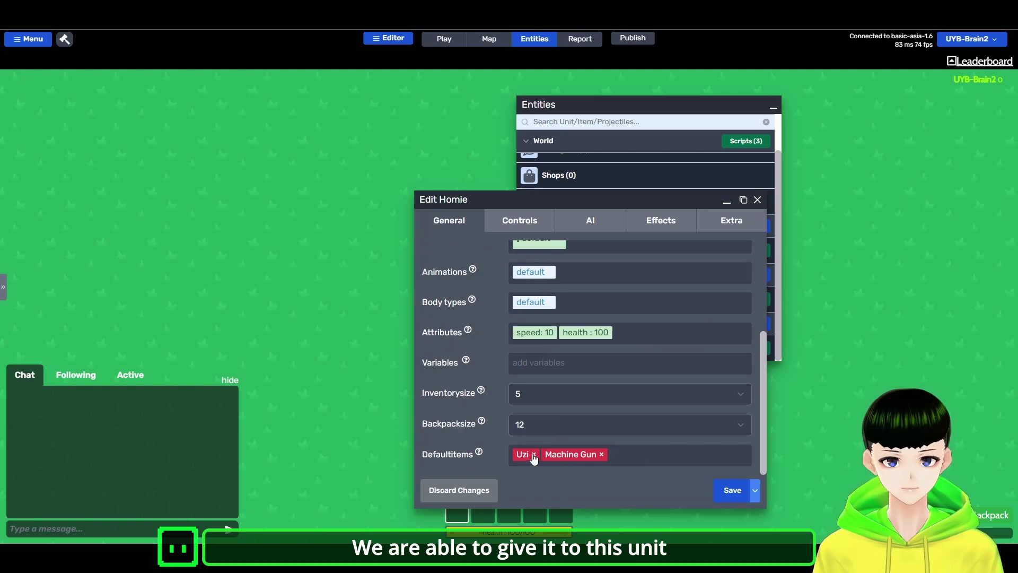
left_click(533, 455)
left_click(573, 454)
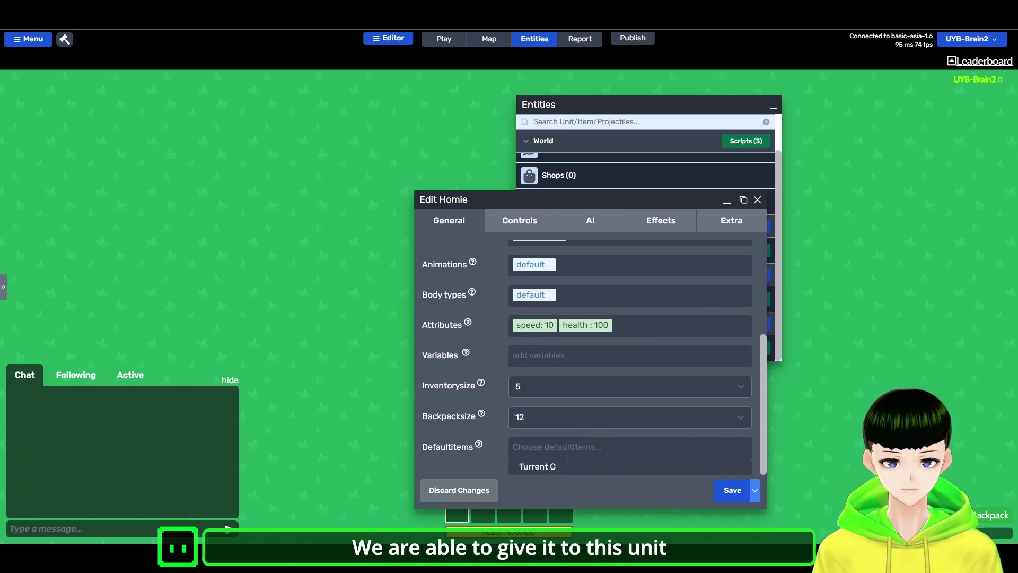
left_click(544, 472)
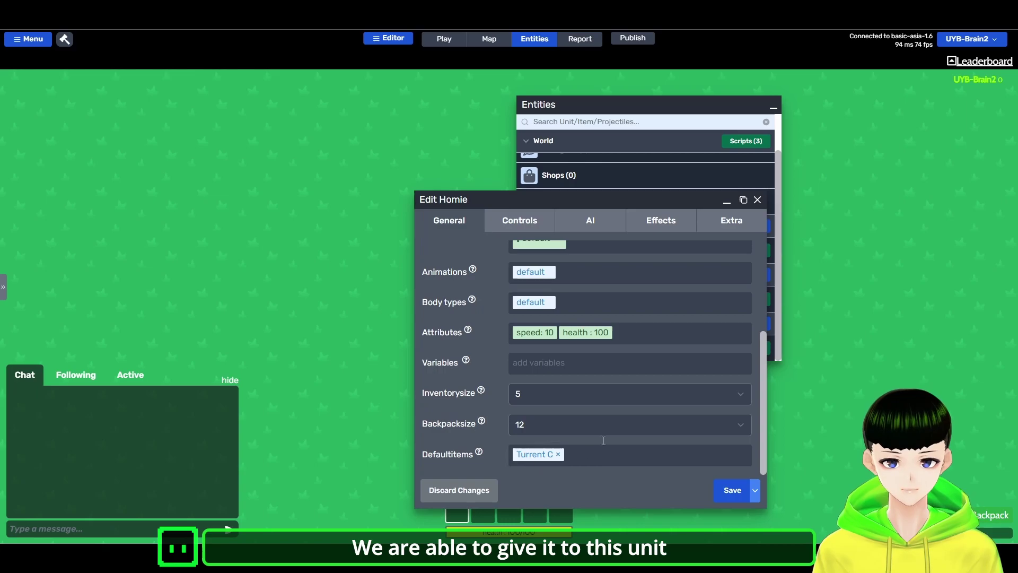
left_click(737, 489)
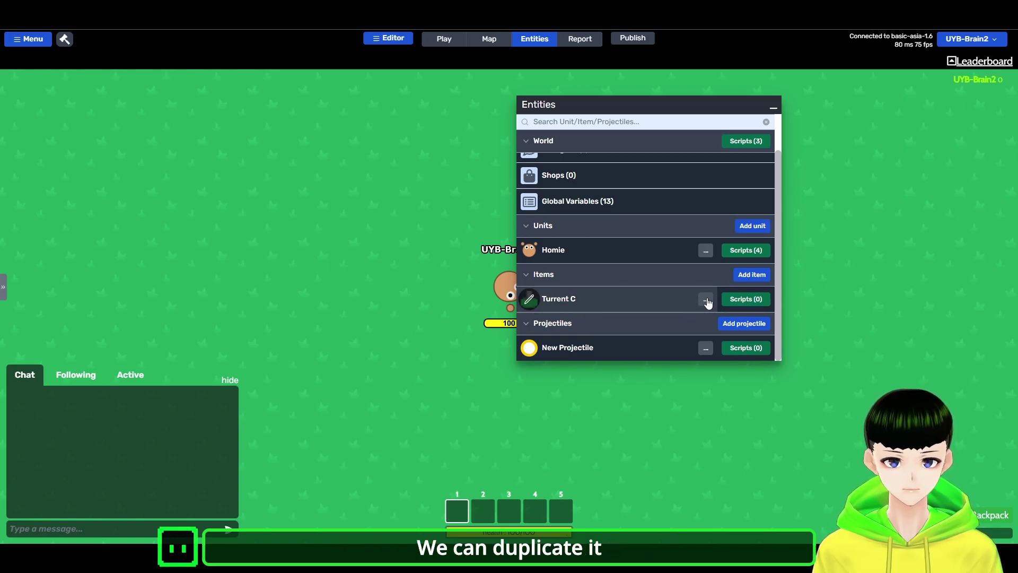
- Correct the name of the Turrent C item to Turret C and save it
left_click(529, 301)
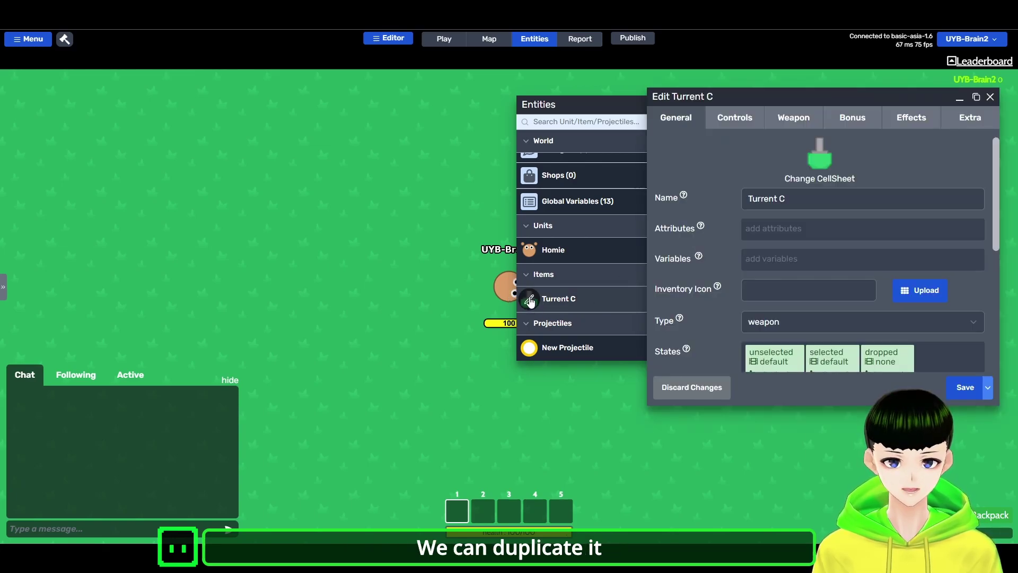
left_click(775, 200)
key("BackSpace")
left_click(960, 391)
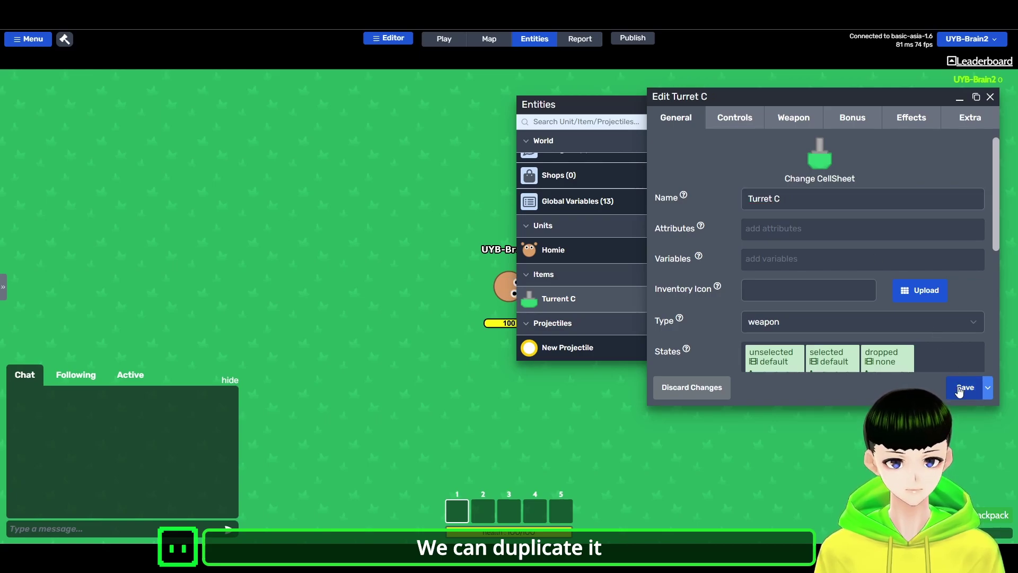
- Duplicate the Turret C item and rename the copy to Turret L
left_click(706, 298)
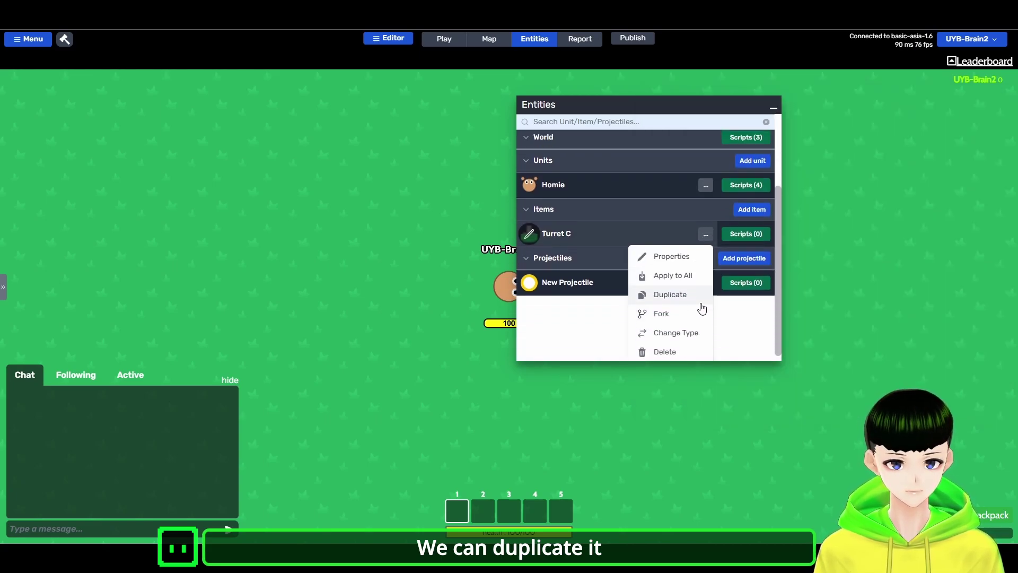
left_click(680, 298)
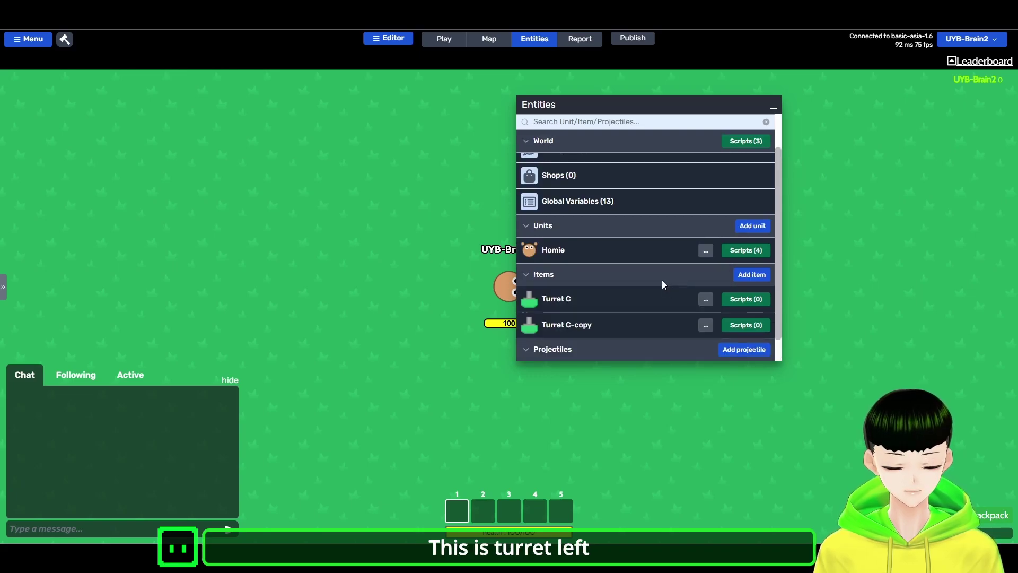
left_click(538, 325)
left_click_drag(499, 284, 476, 274)
type("L")
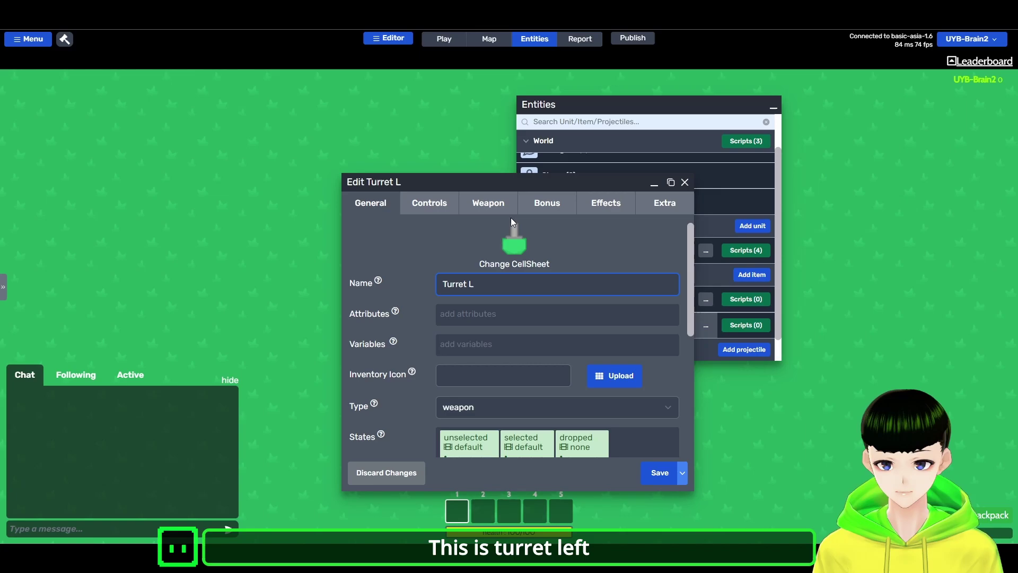
- Set the unit anchor X of Turret L's selected body type to -20 and save the body
scroll(486, 315, "down", 3)
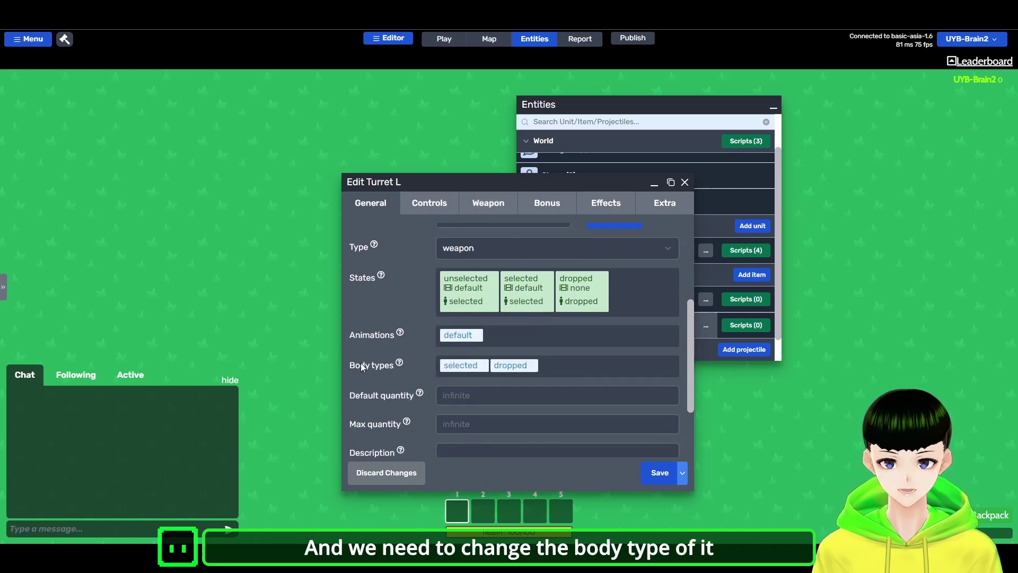
left_click(460, 366)
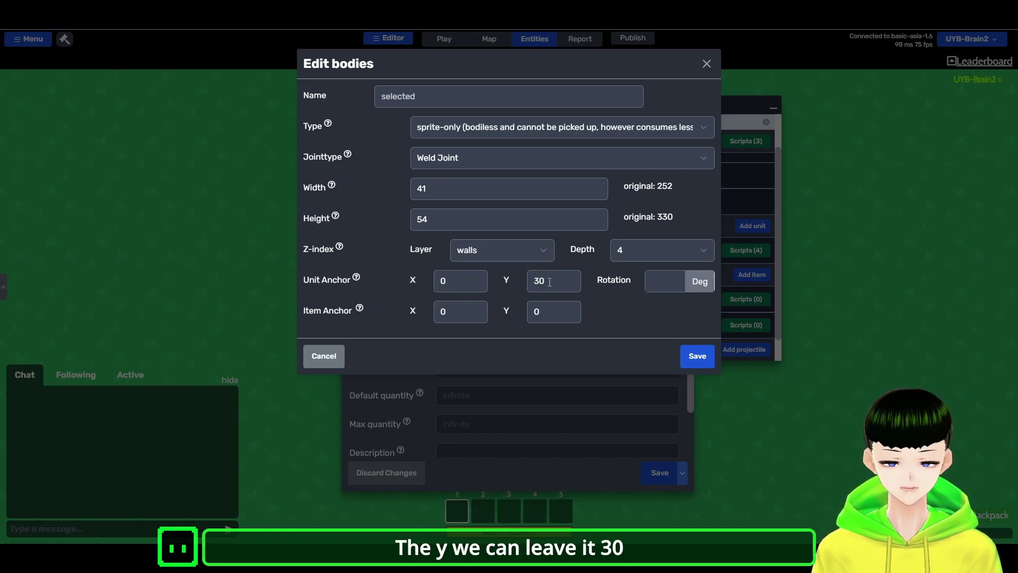
left_click(453, 281)
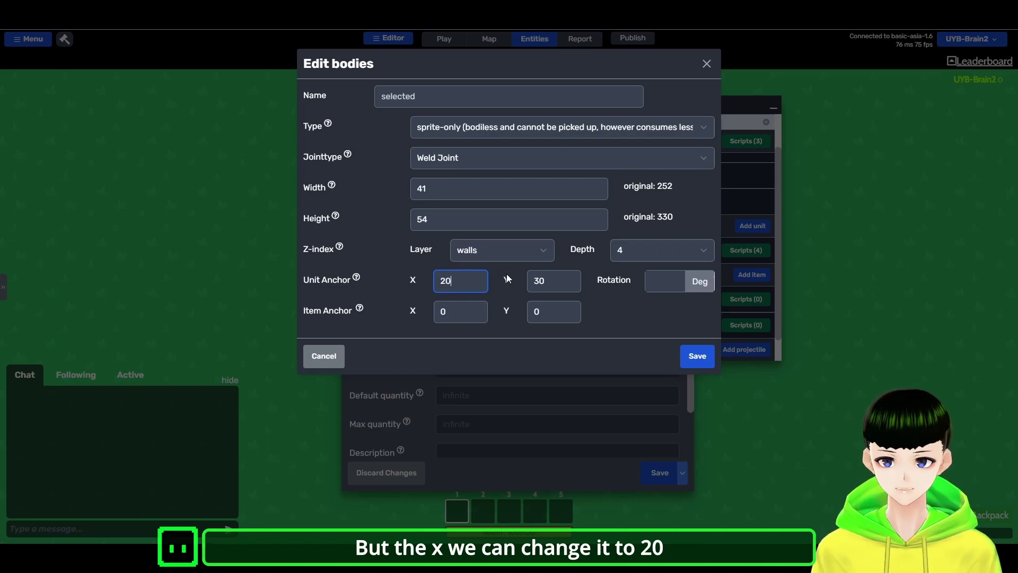
left_click(696, 356)
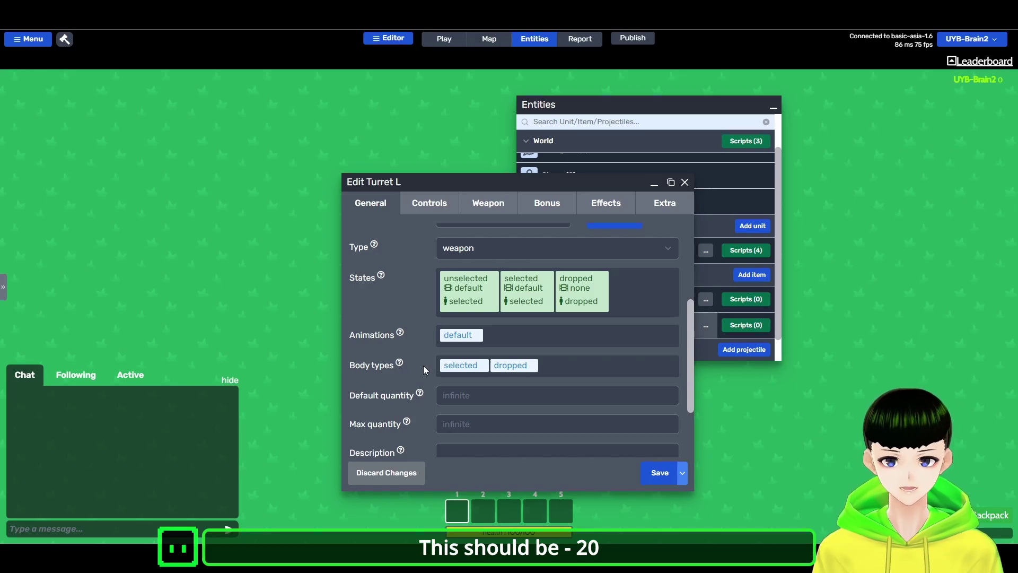
left_click(452, 367)
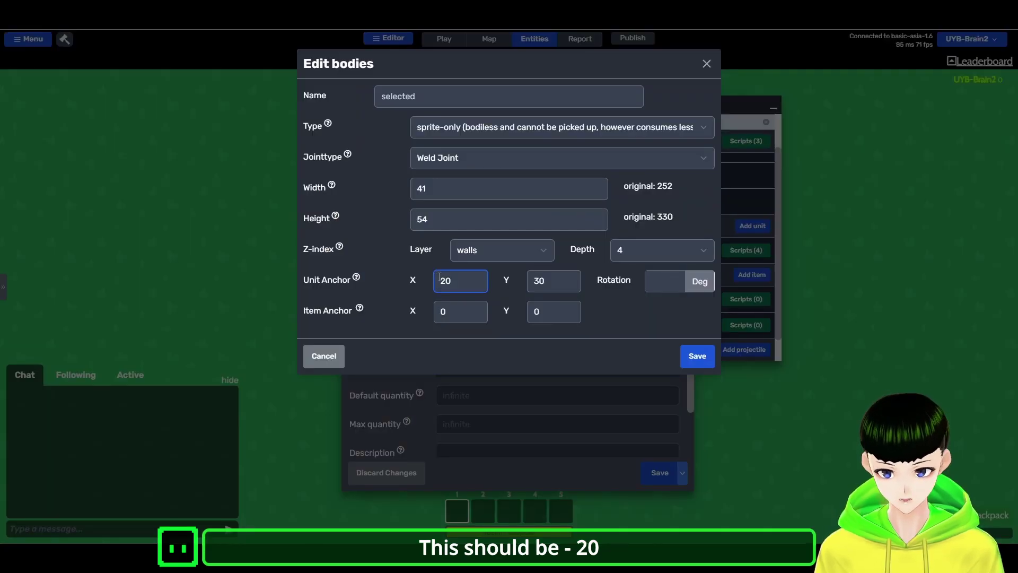
left_click(699, 358)
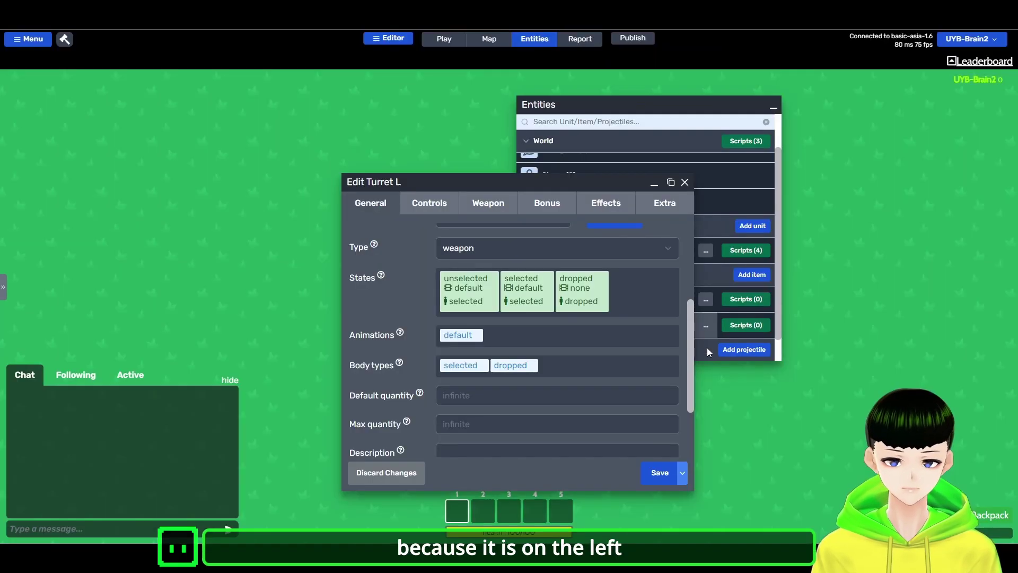
- Set Turret L's bullet start position X to -20, check its other weapon and control settings, and save the item
left_click(491, 206)
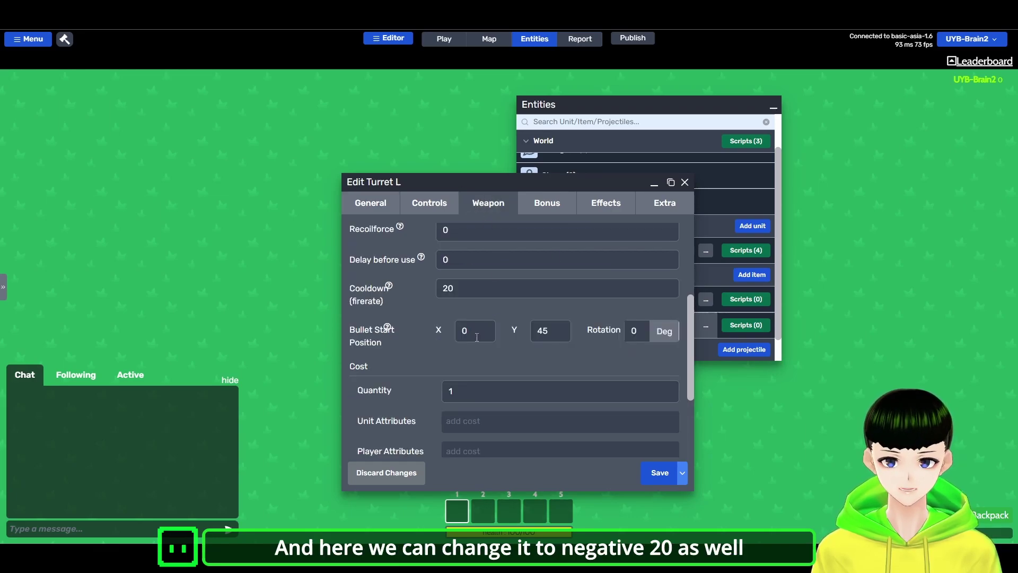
type("-20")
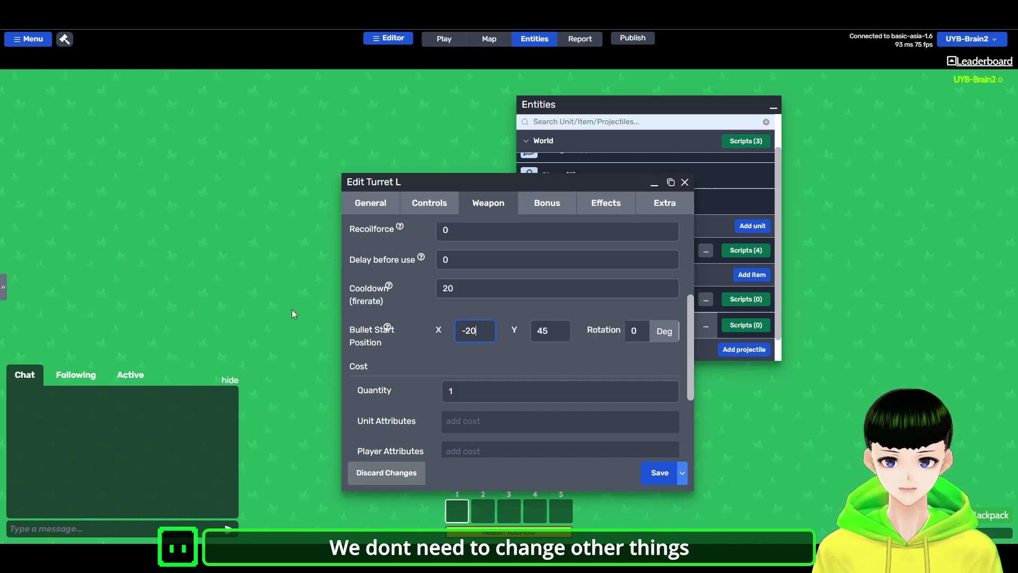
scroll(447, 259, "up", 3)
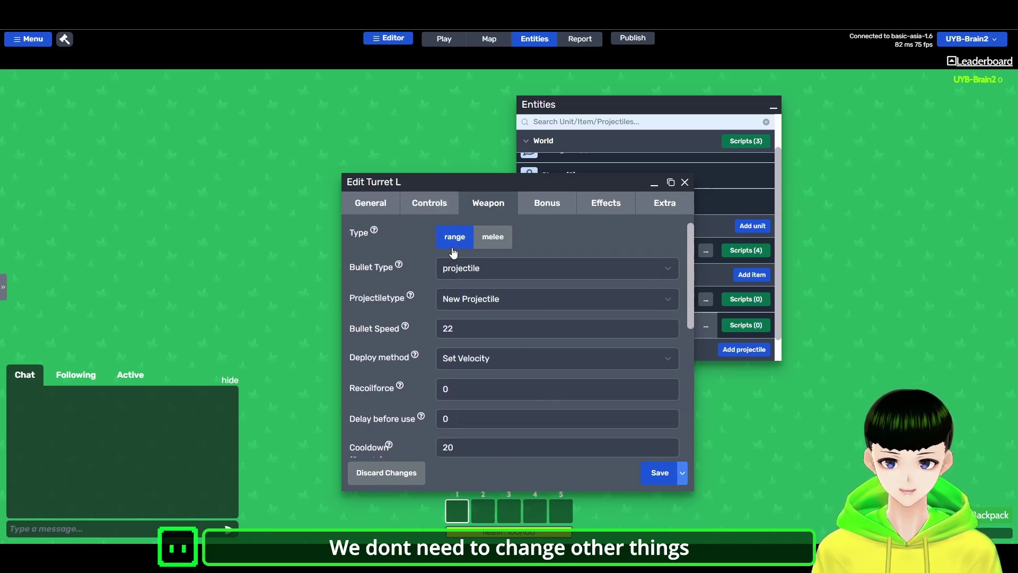
scroll(454, 253, "down", 3)
left_click(430, 206)
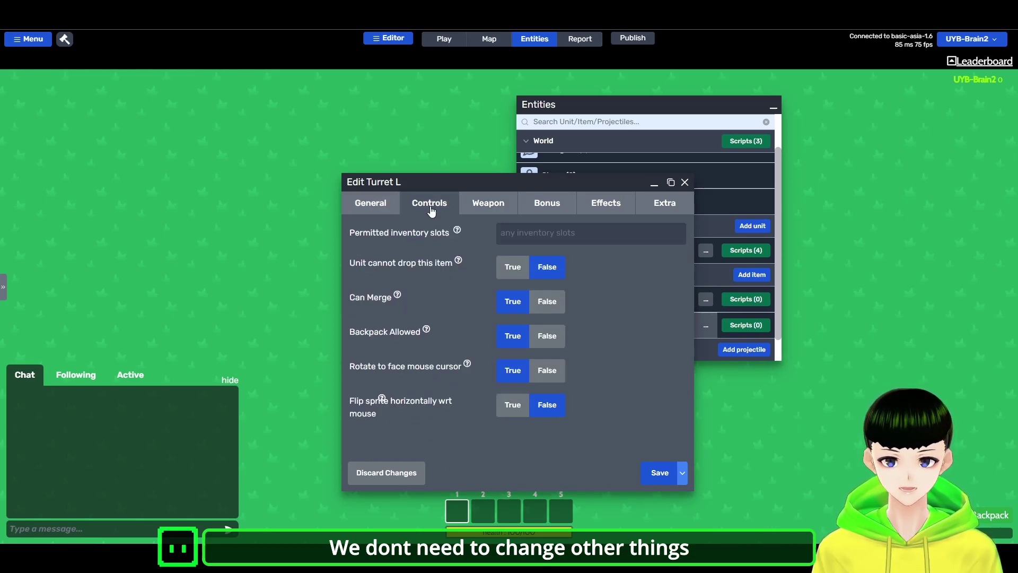
left_click(378, 204)
left_click(651, 472)
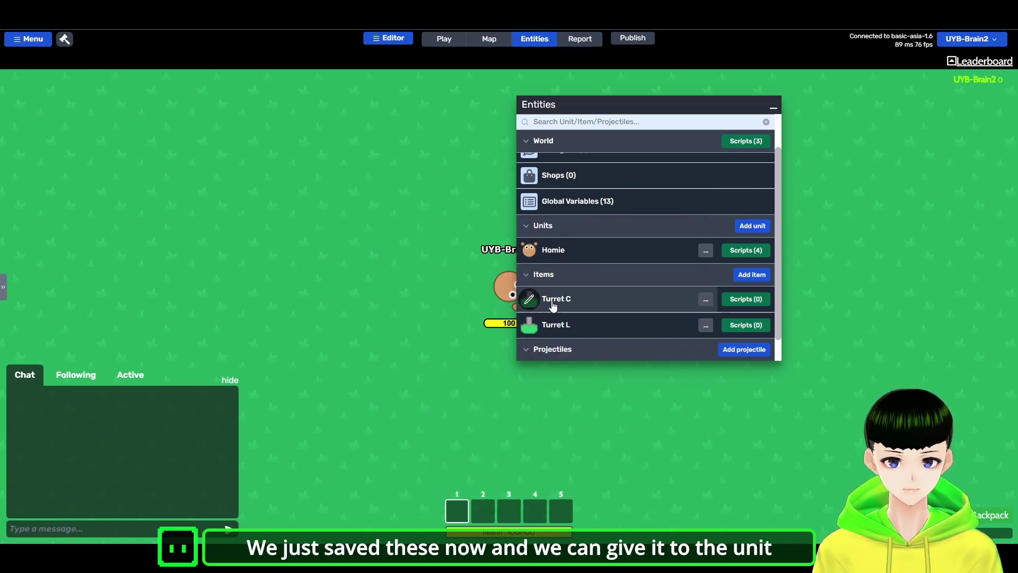
- Add Turret L to the Homie unit's default items and save the unit
left_click(535, 253)
scroll(507, 355, "down", 5)
left_click(538, 371)
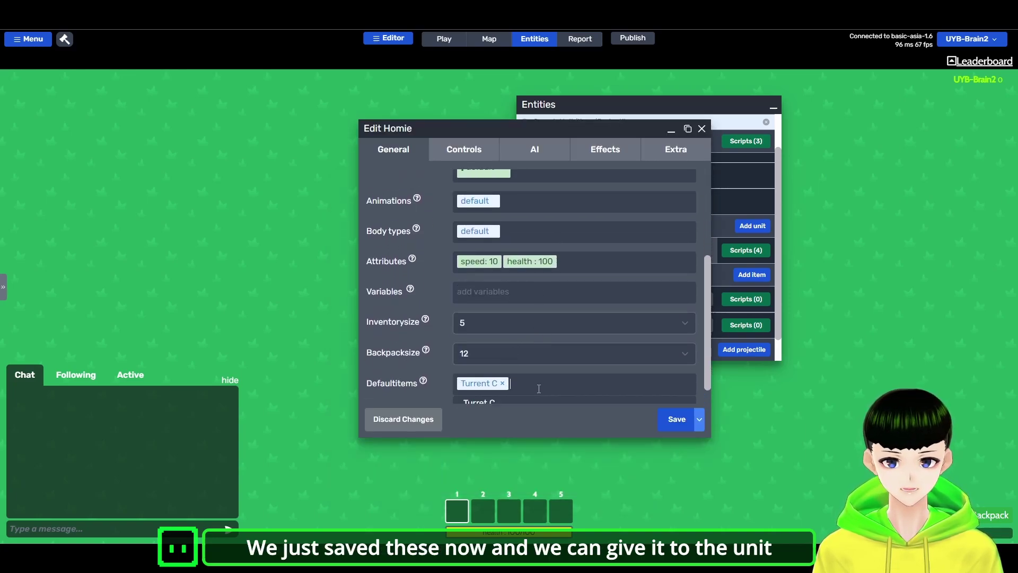
left_click(514, 399)
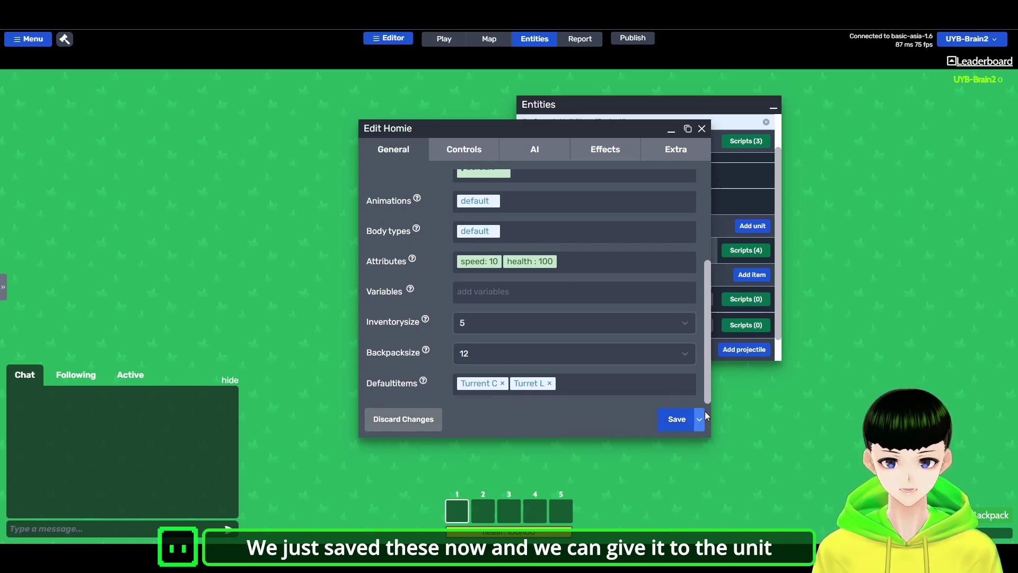
left_click(676, 419)
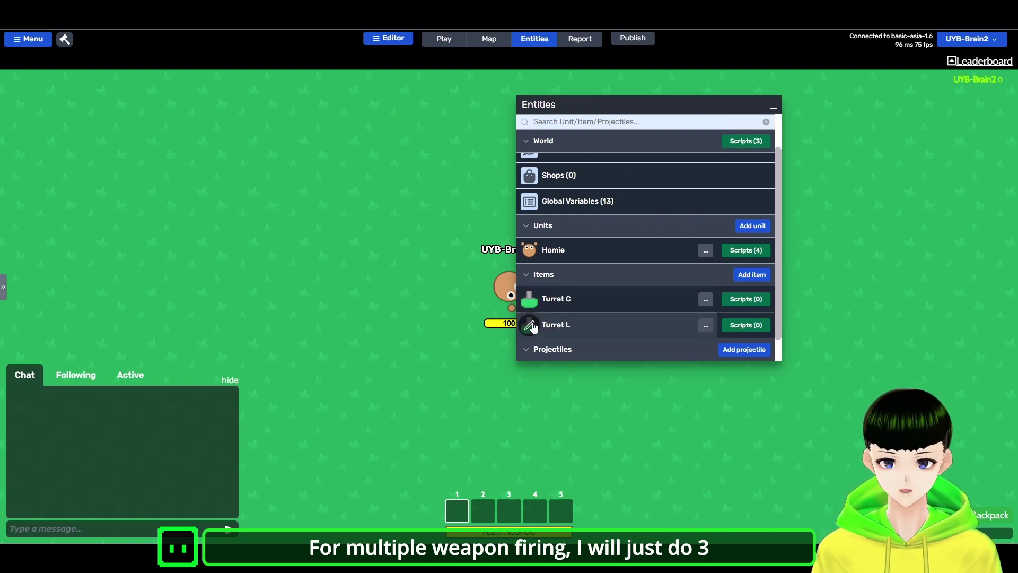
- Duplicate the Turret L item and rename the copy to Turret R
left_click(705, 326)
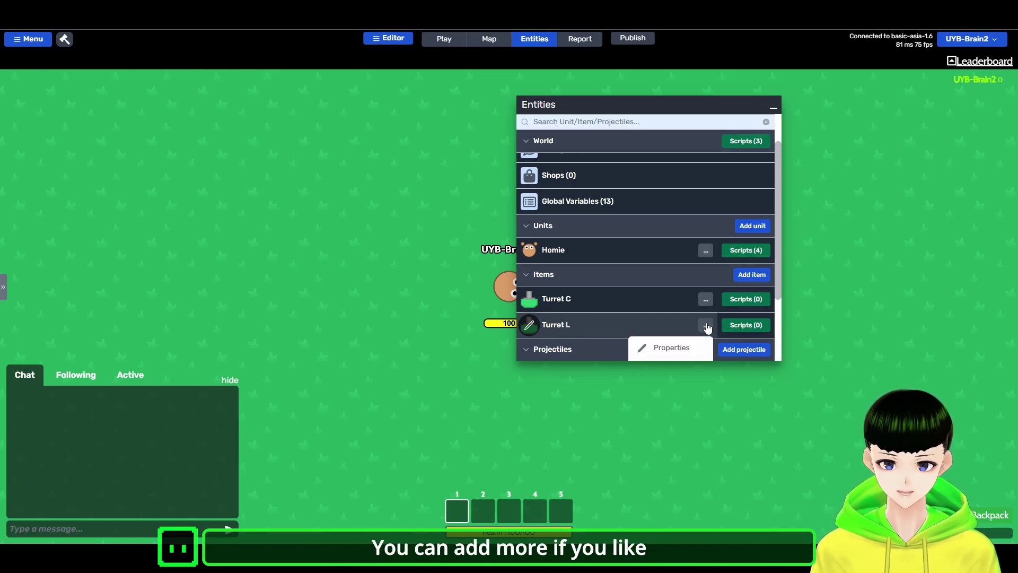
left_click(678, 290)
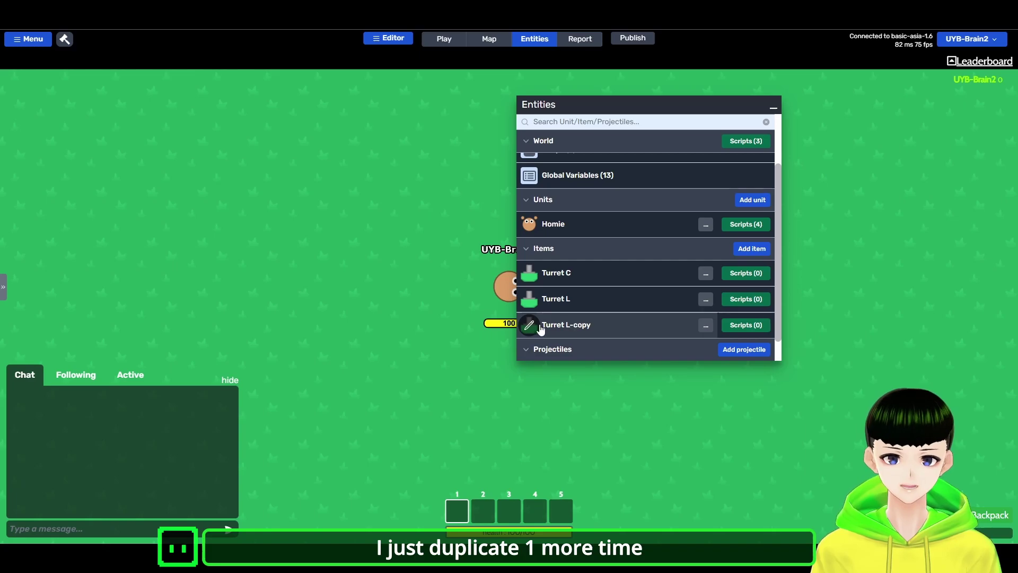
left_click(532, 326)
left_click_drag(756, 190, 726, 190)
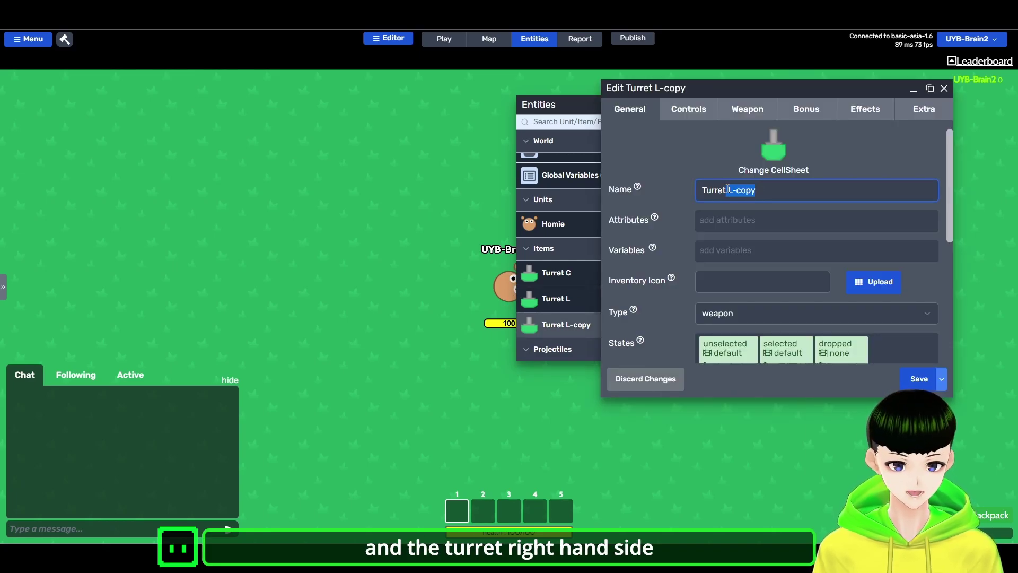
type("R")
- Set the unit anchor X of Turret R's selected body type to 20 and save the body
scroll(769, 196, "down", 3)
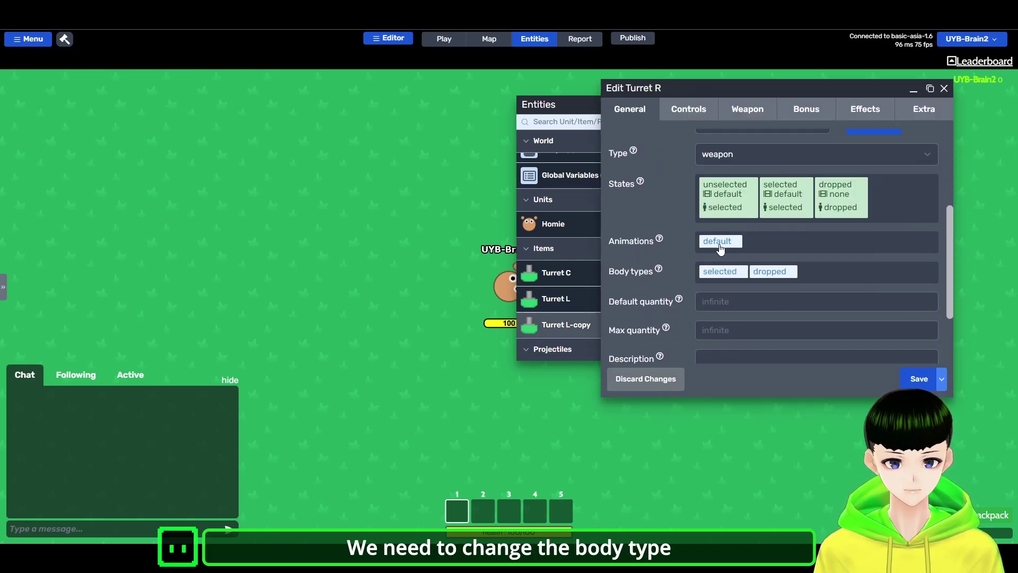
scroll(749, 227, "down", 1)
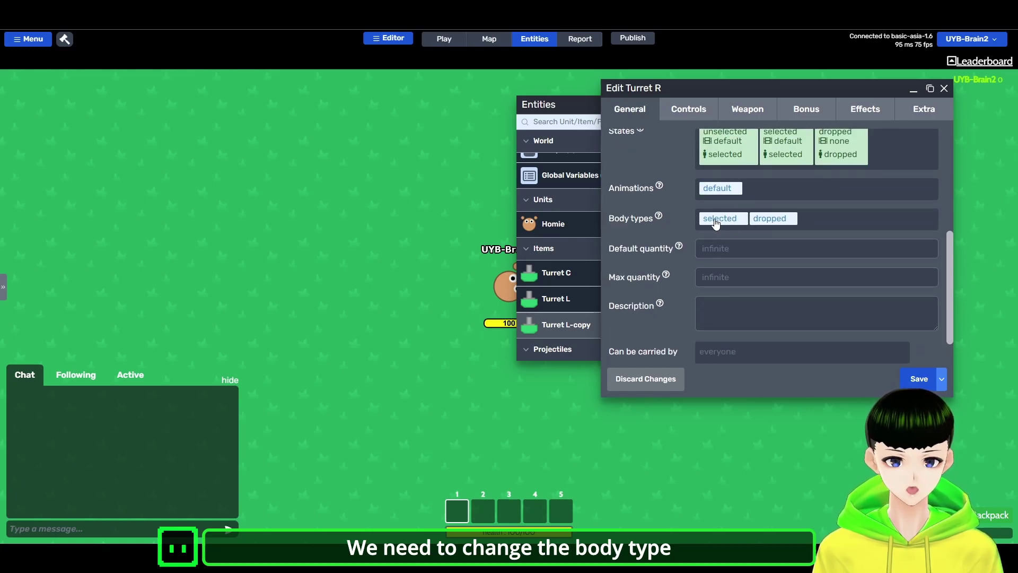
left_click(721, 219)
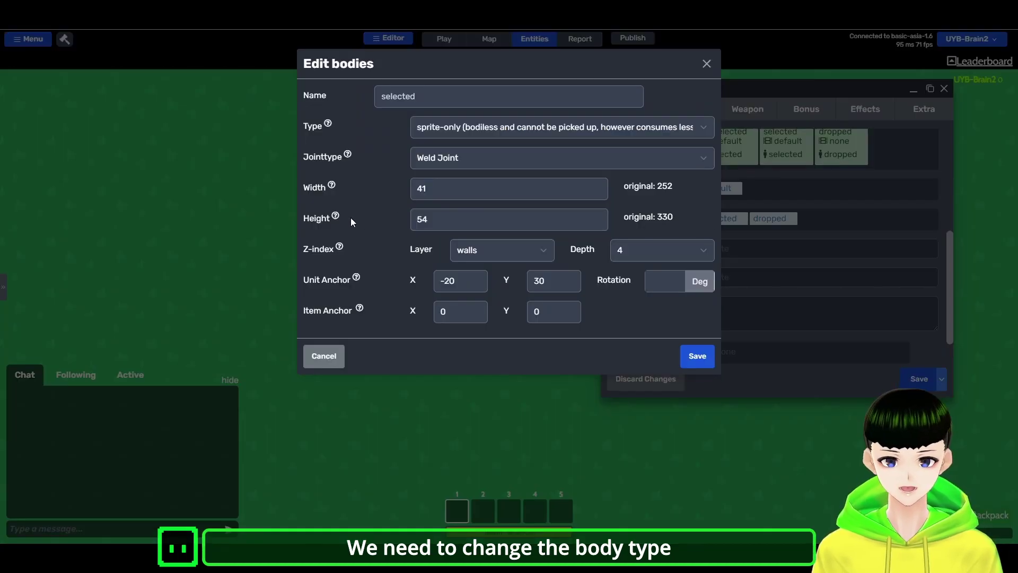
key("Delete")
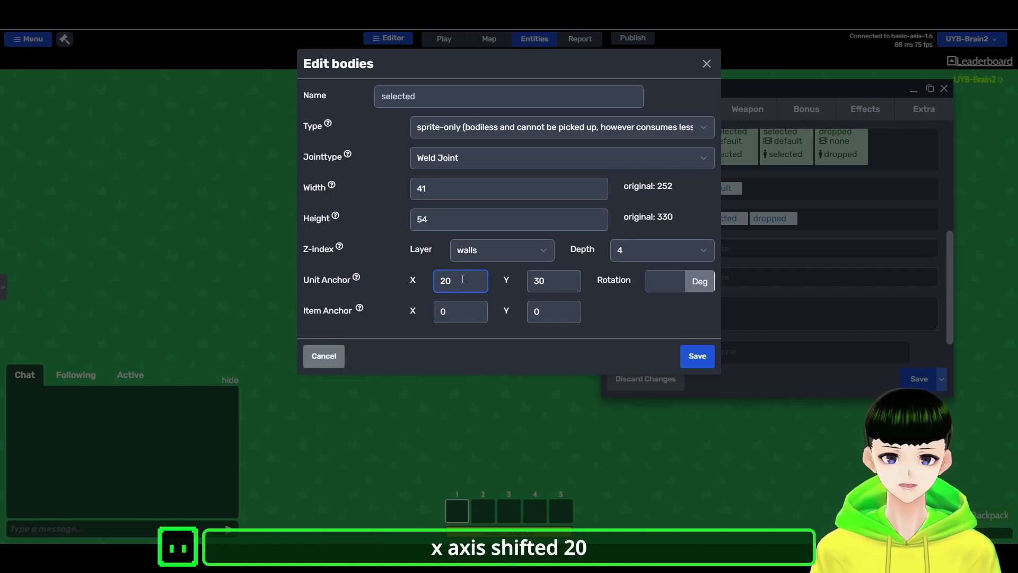
left_click(698, 357)
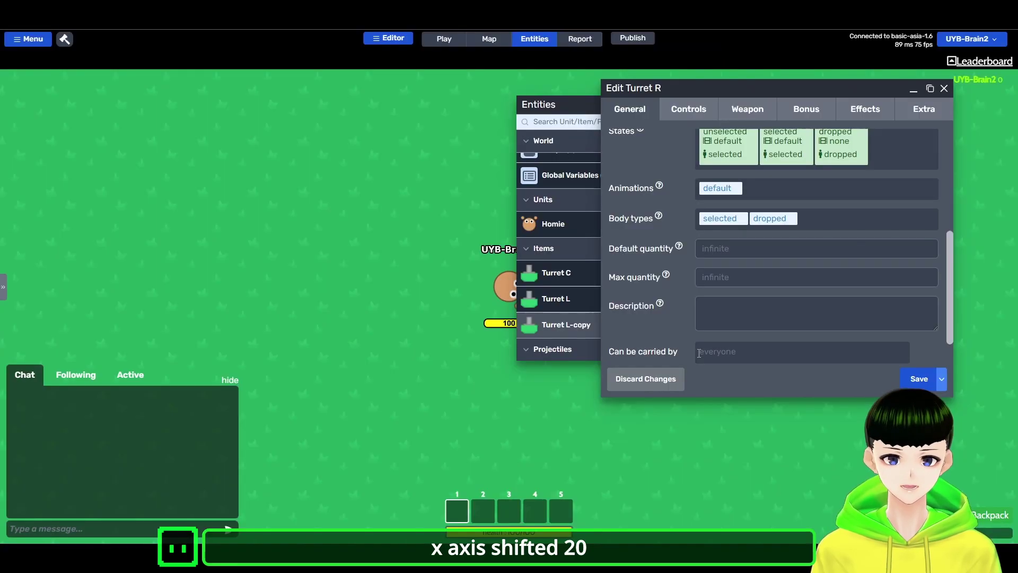
- Set Turret R's bullet start position X to 20 and save the item
left_click(748, 110)
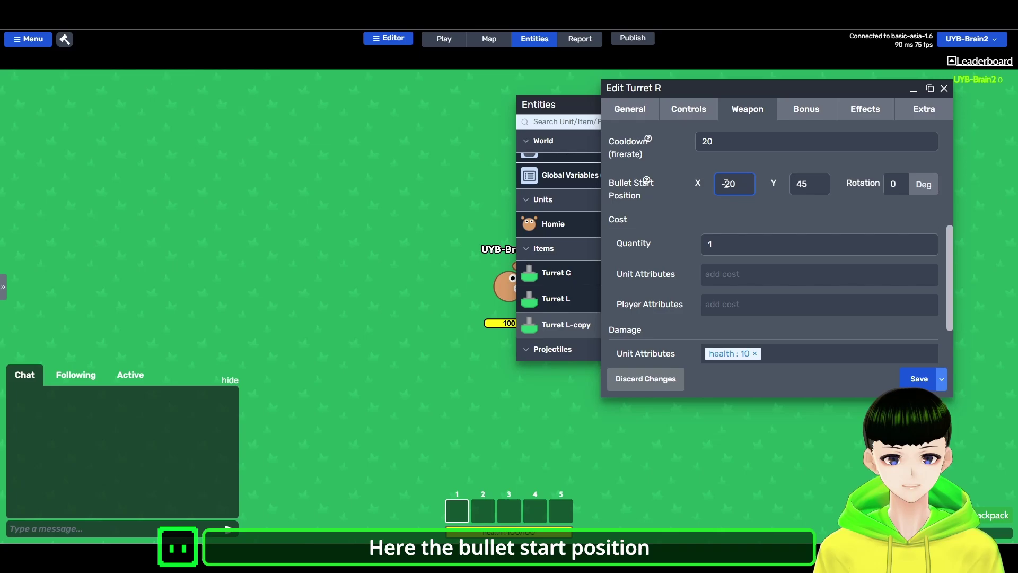
scroll(766, 221, "up", 4)
scroll(780, 193, "down", 3)
left_click(744, 233)
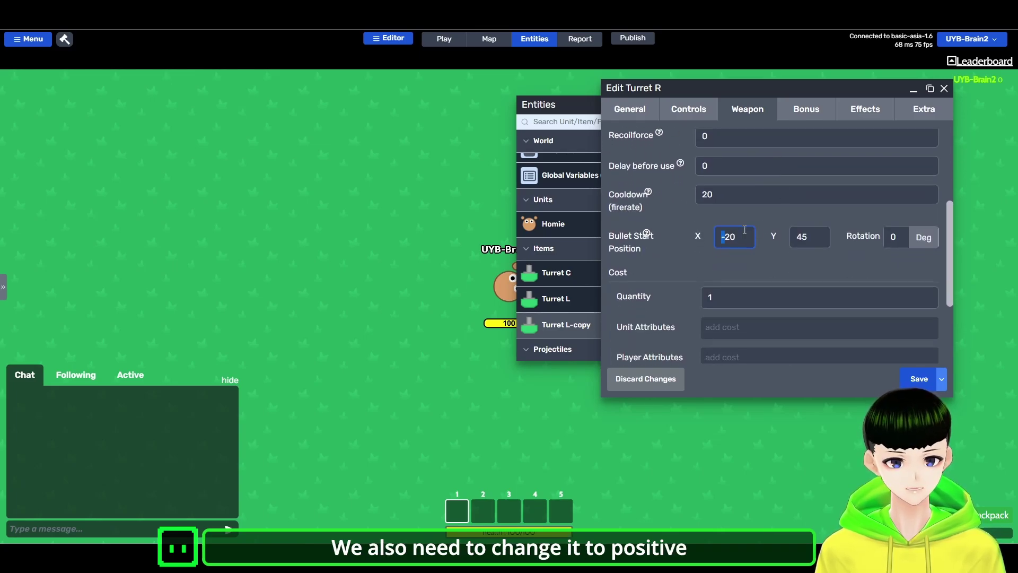
left_click(918, 379)
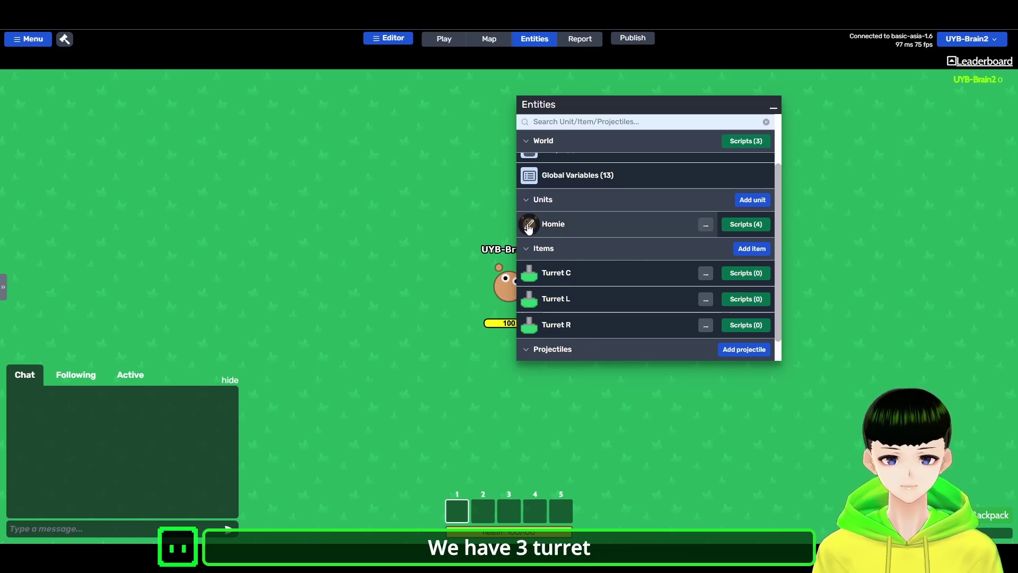
- Add Turret R to the Homie unit's default items and save the unit
left_click(553, 224)
scroll(550, 294, "down", 4)
left_click(583, 429)
scroll(564, 397, "down", 1)
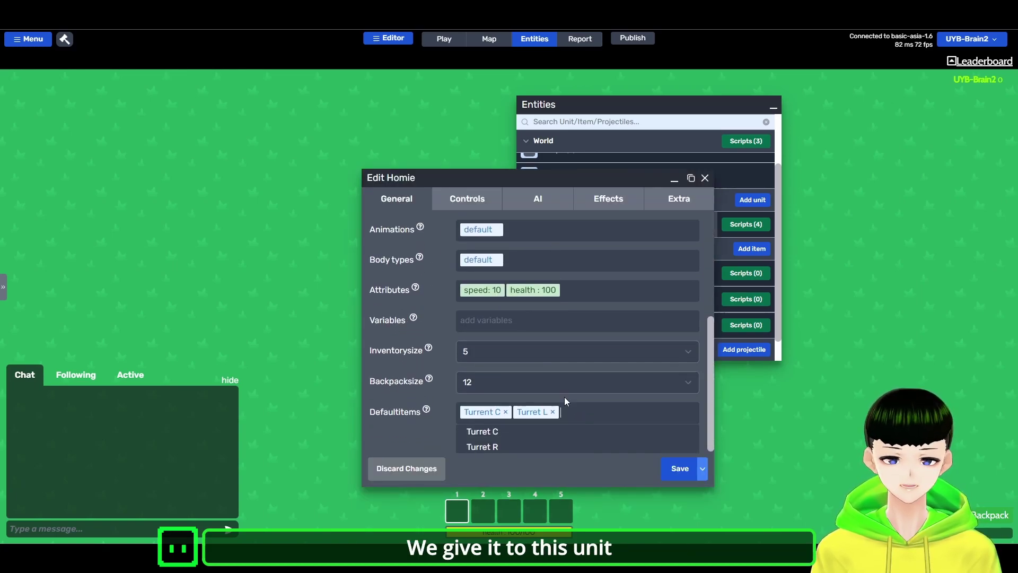
left_click(499, 444)
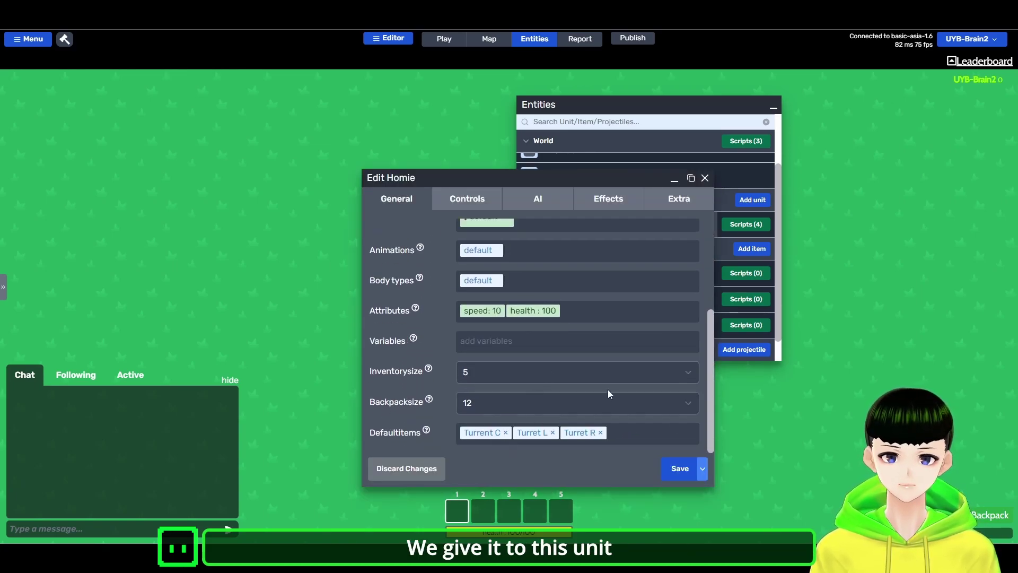
left_click(678, 464)
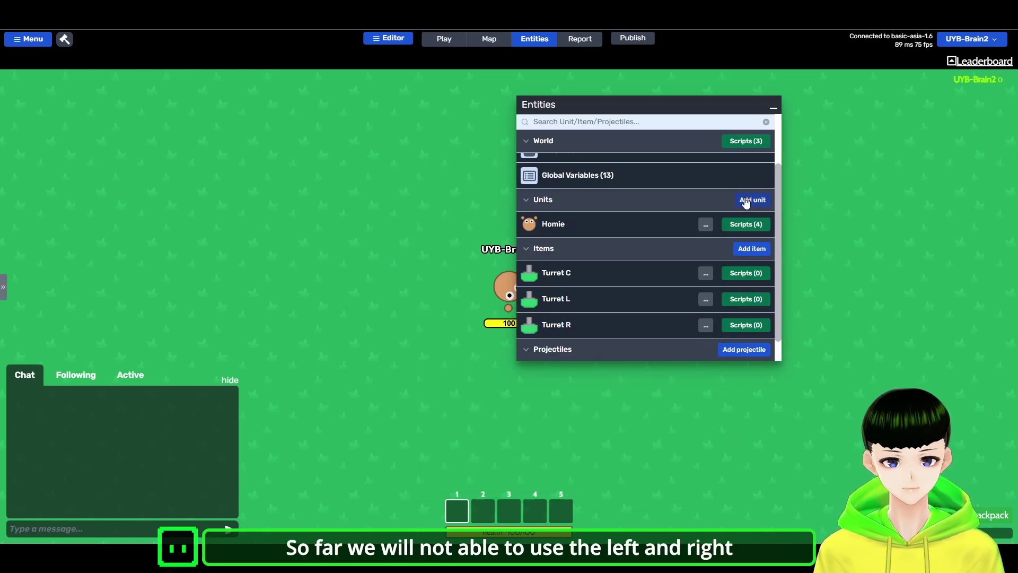
- In the Homie unit's "start using item" script, add a "for all items in a item group" action
scroll(756, 185, "down", 1)
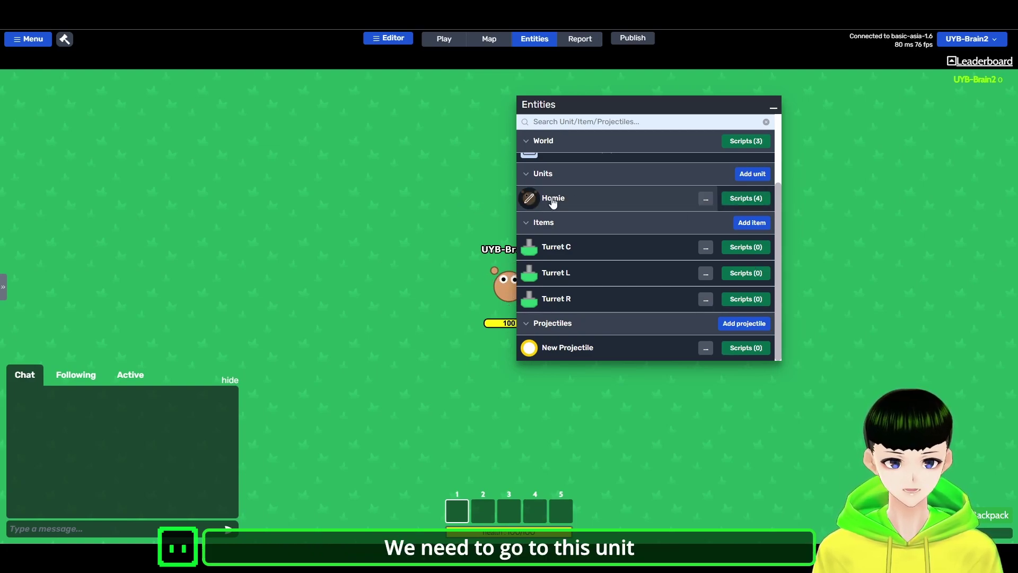
left_click(736, 199)
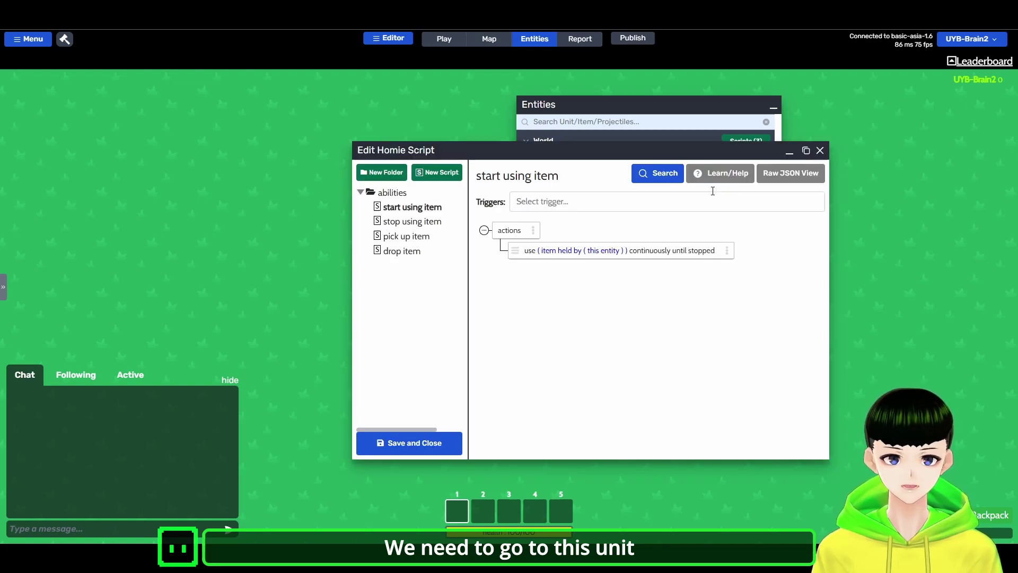
left_click(420, 219)
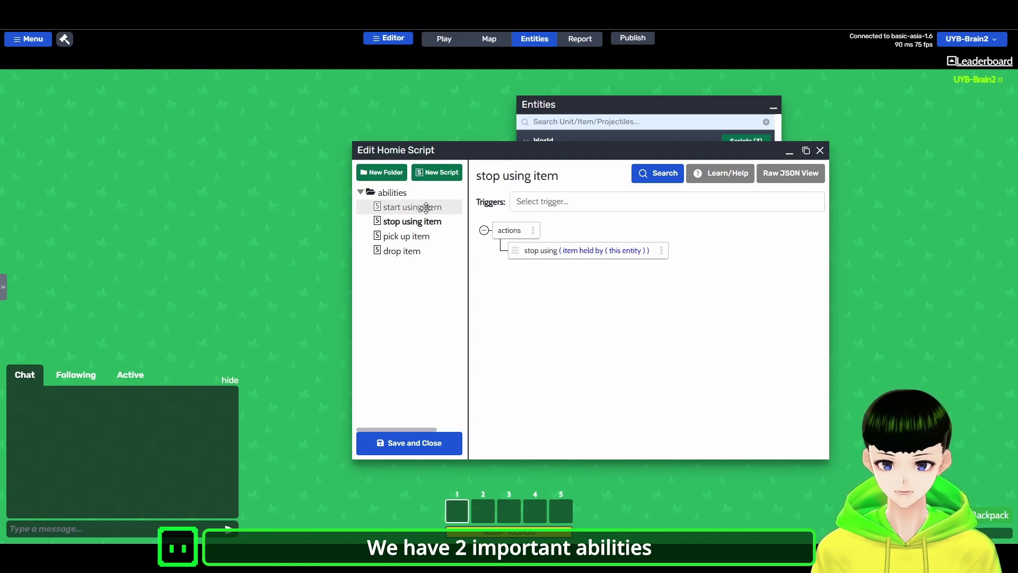
left_click(427, 208)
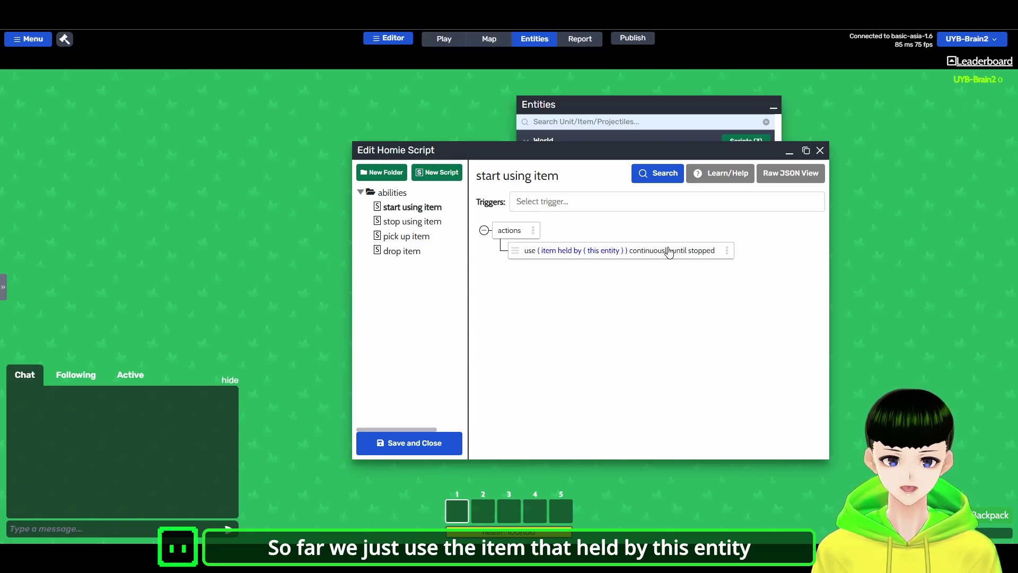
left_click(534, 230)
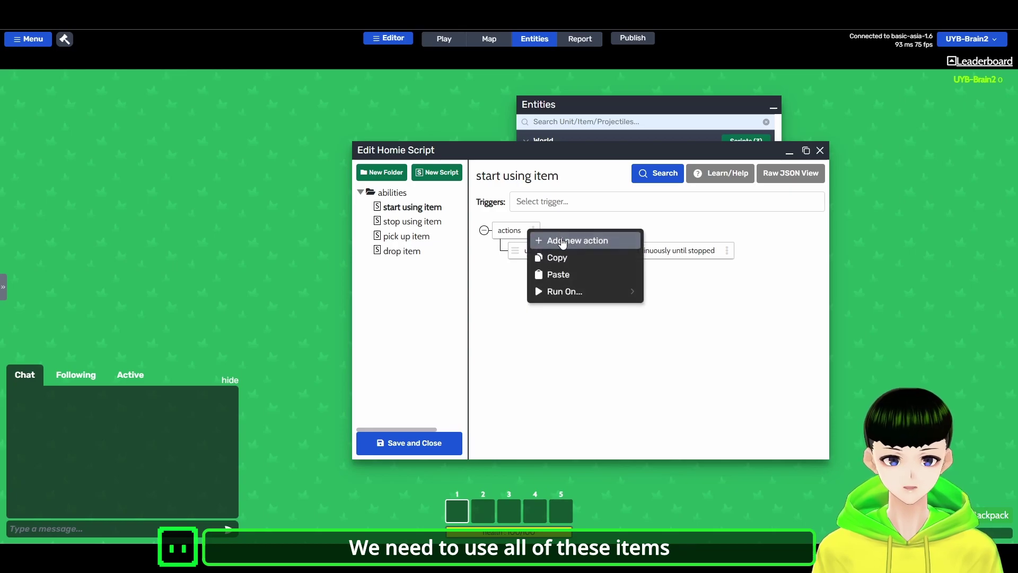
left_click(536, 236)
type("fo")
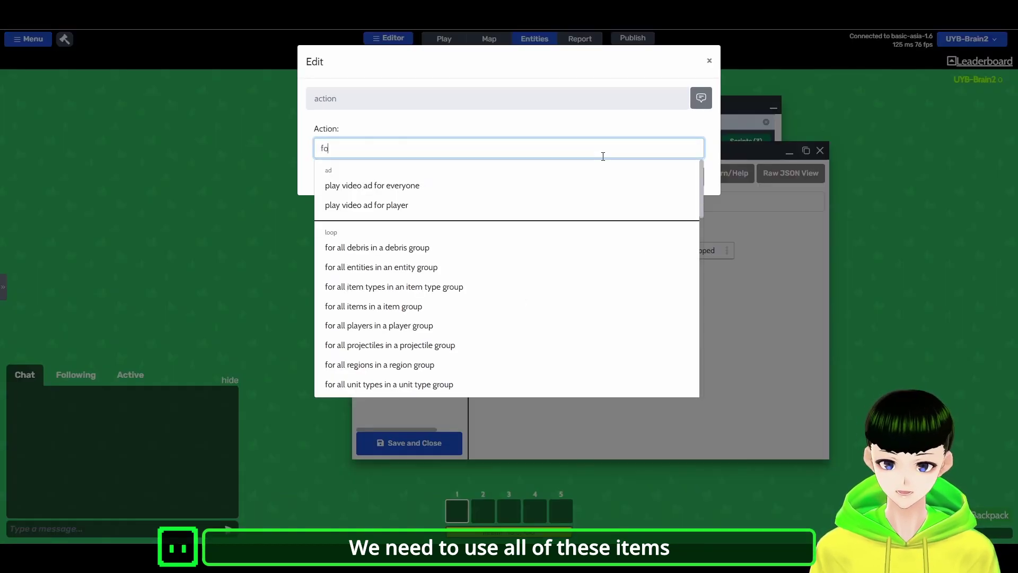
type("r all")
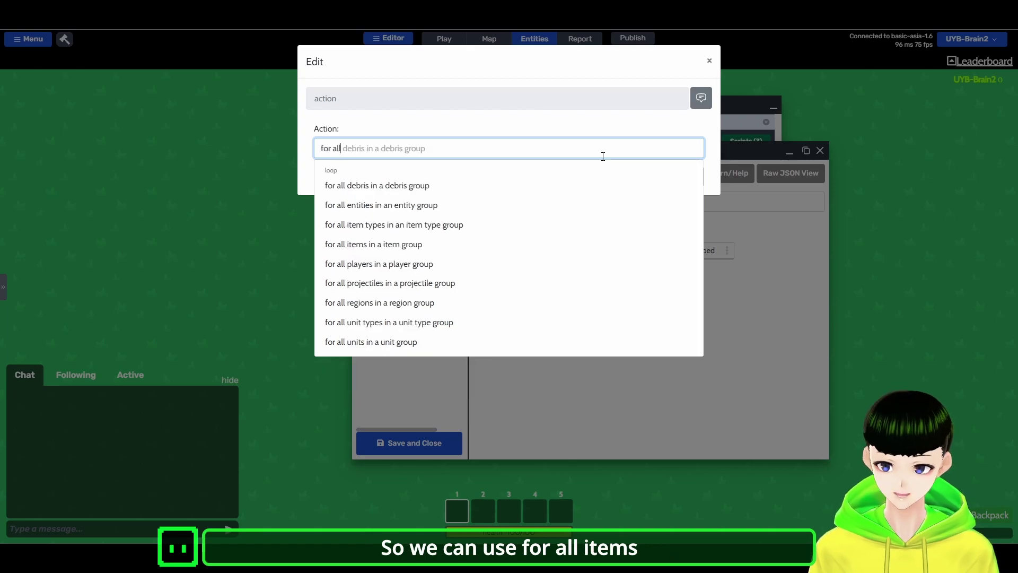
left_click(413, 248)
- Set the loop's item group to all items owned by this entity and confirm the action
left_click(397, 187)
left_click(477, 129)
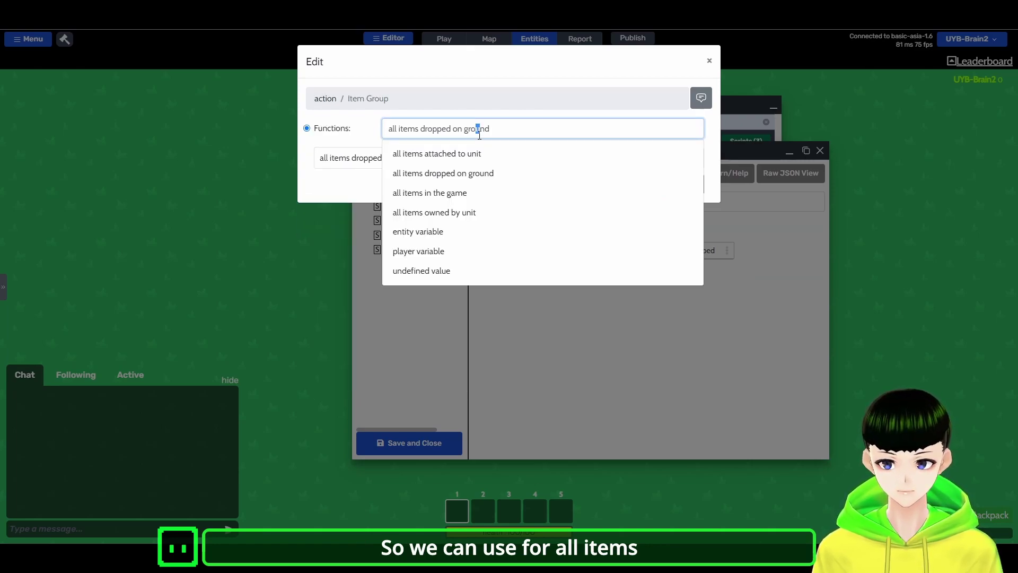
left_click(463, 215)
left_click(393, 162)
left_click(450, 128)
type("th")
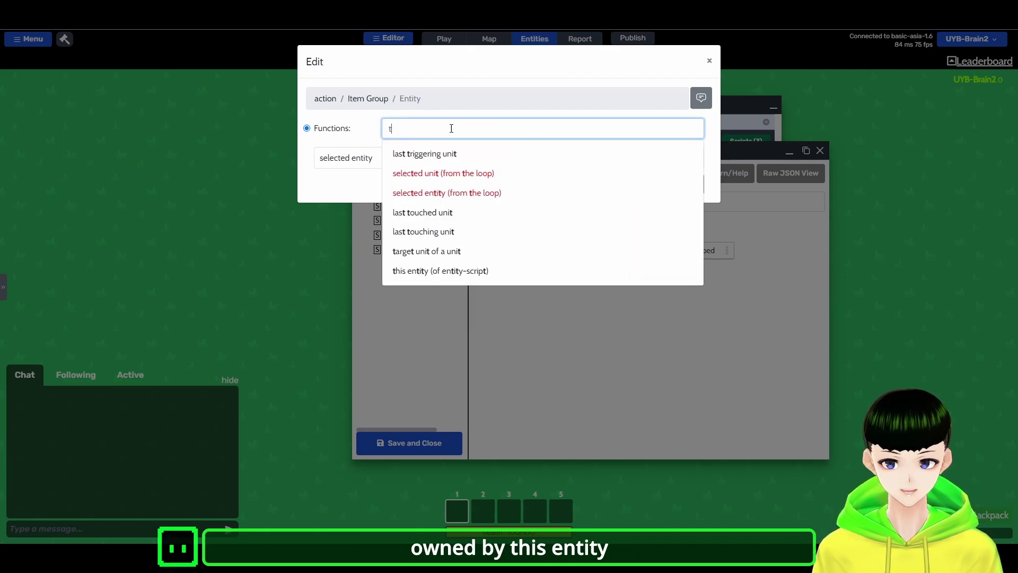
left_click(448, 192)
left_click(649, 184)
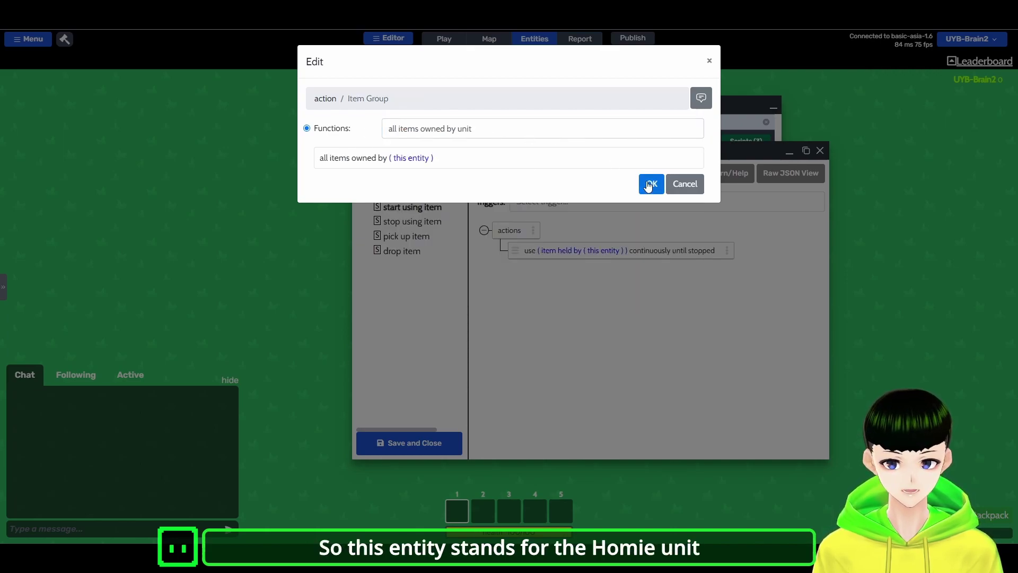
left_click(645, 185)
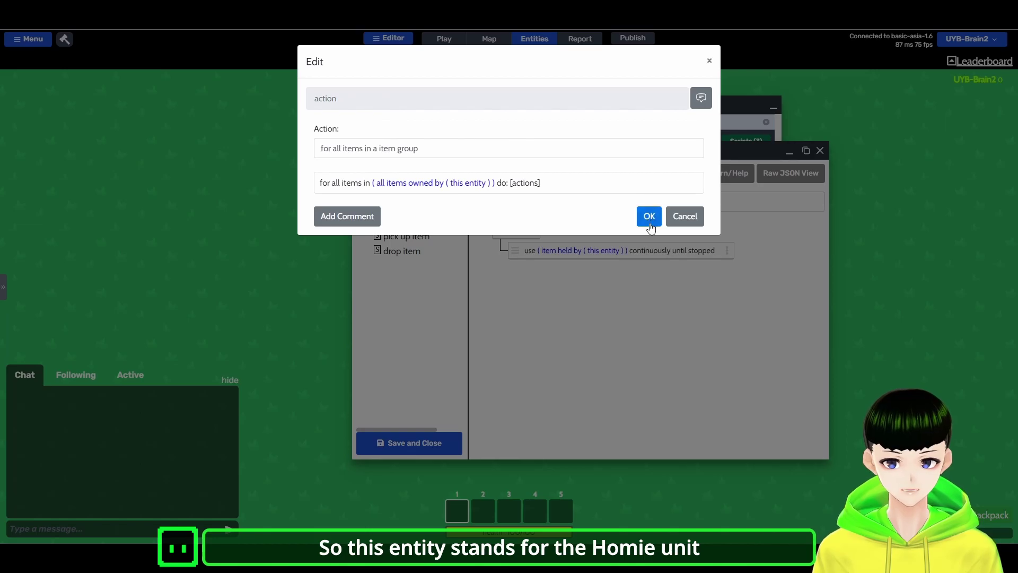
left_click(651, 219)
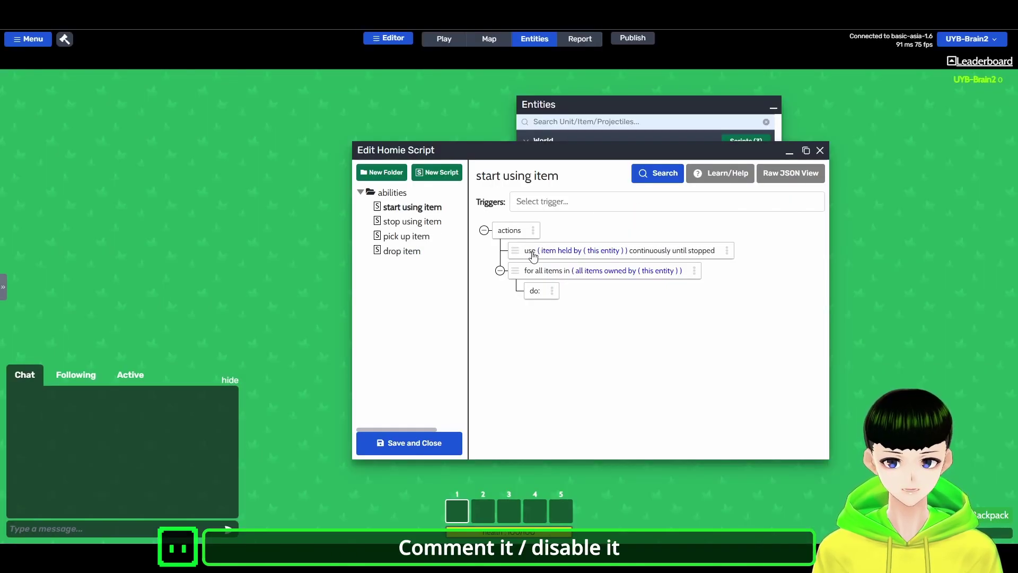
- Disable the original use-item action and place an enabled copy of it inside the loop
left_click(728, 251)
left_click(766, 328)
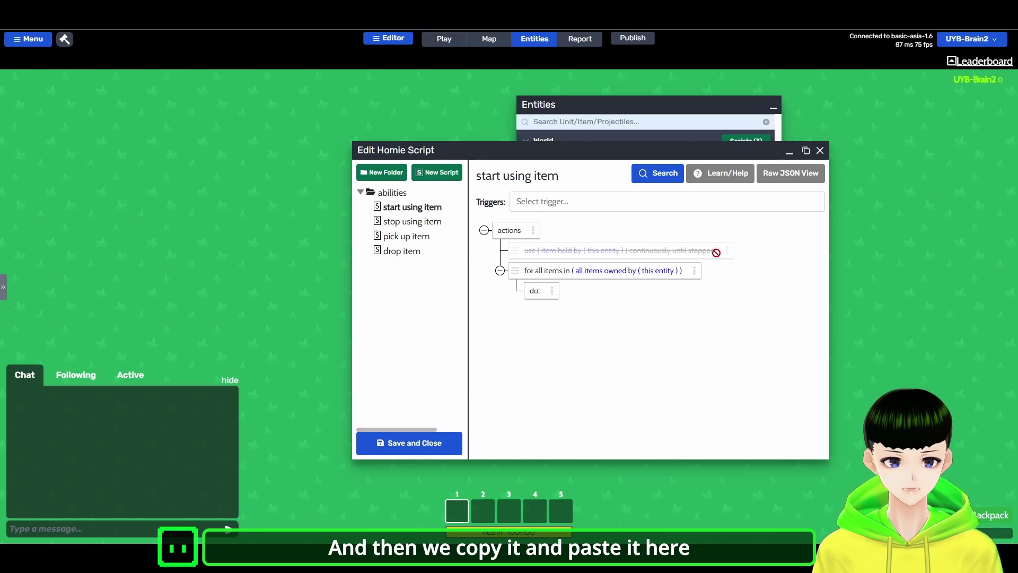
left_click(728, 251)
left_click(748, 277)
left_click(552, 291)
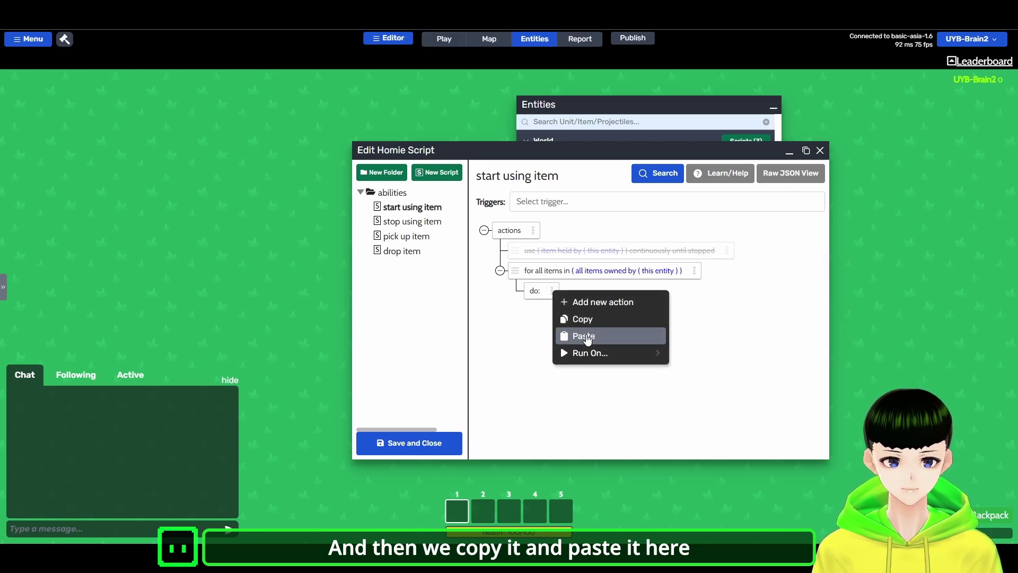
left_click(587, 338)
left_click(762, 311)
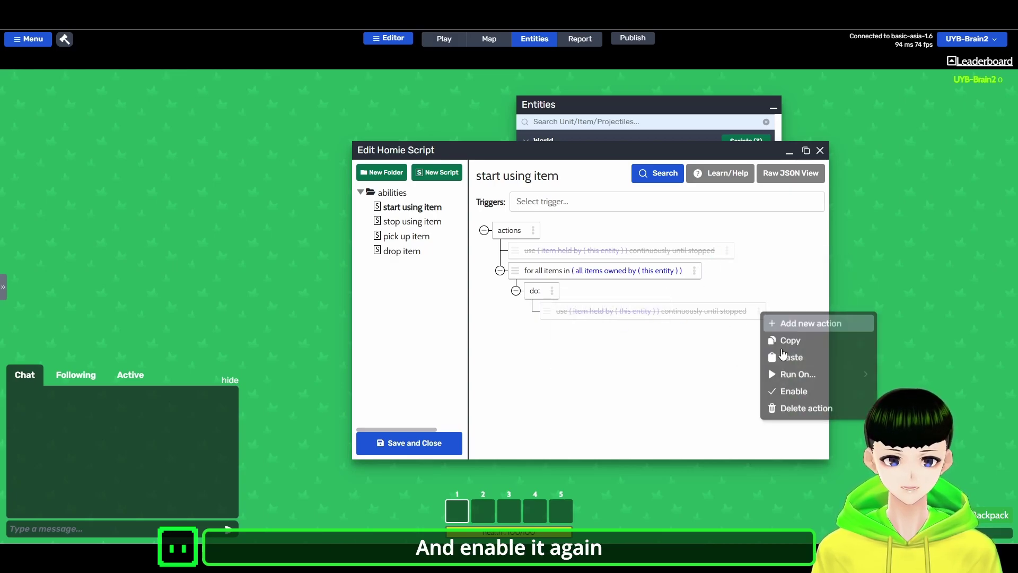
left_click(793, 390)
- Change the item used by the action inside the loop to "selected item (from the loop)"
left_click(623, 313)
left_click(387, 183)
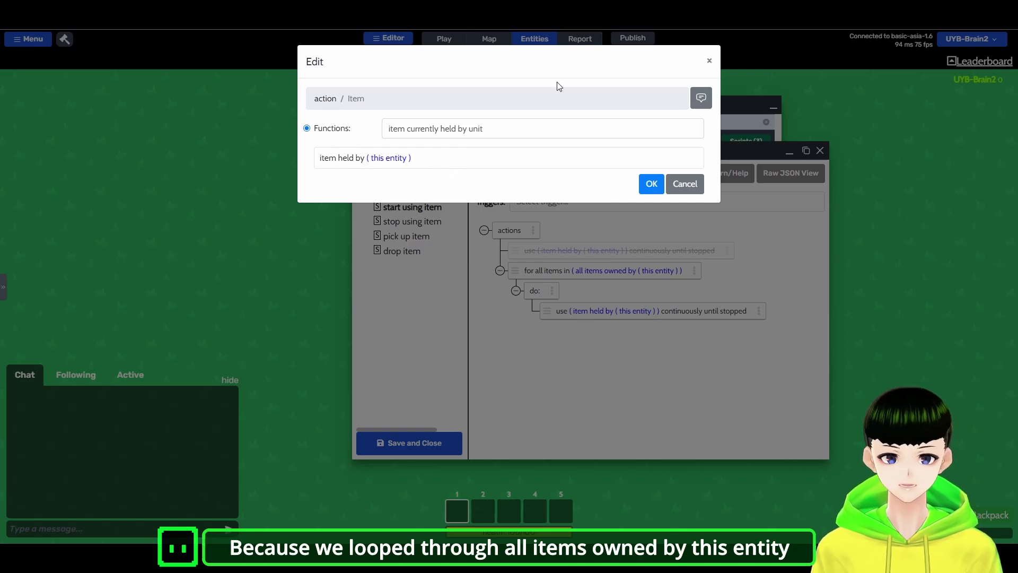
left_click(477, 128)
type("se")
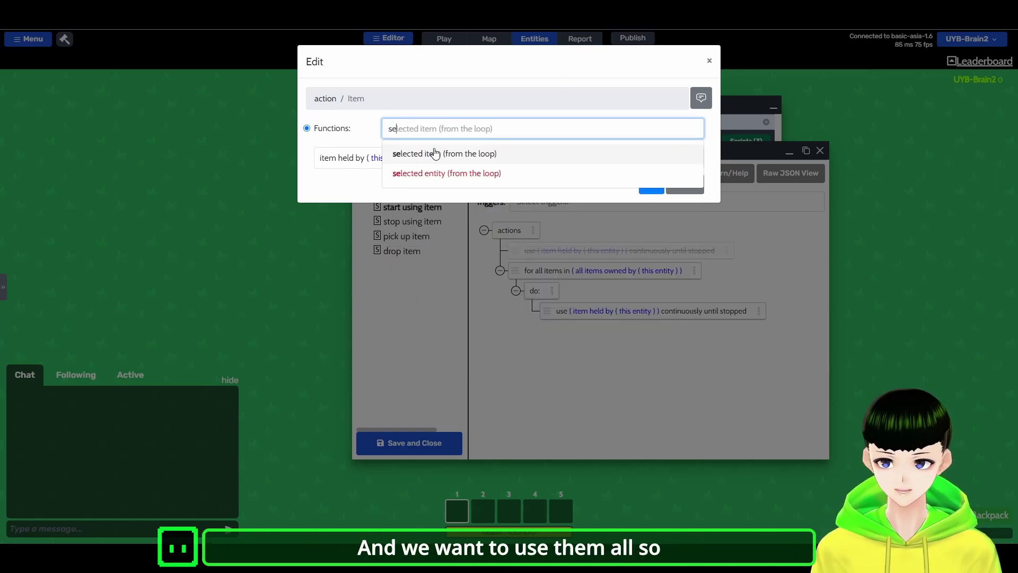
left_click(431, 154)
left_click(652, 186)
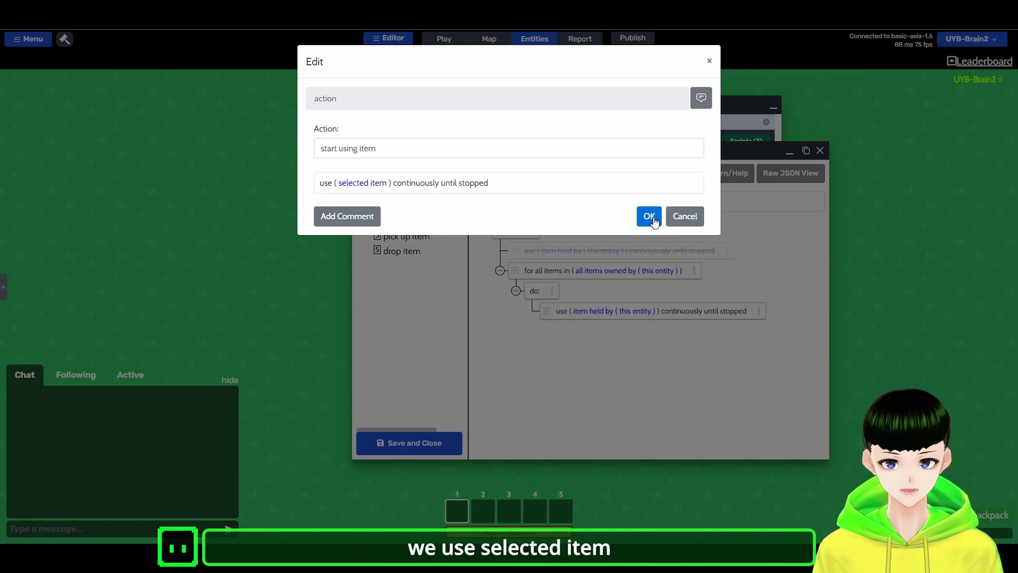
left_click(650, 216)
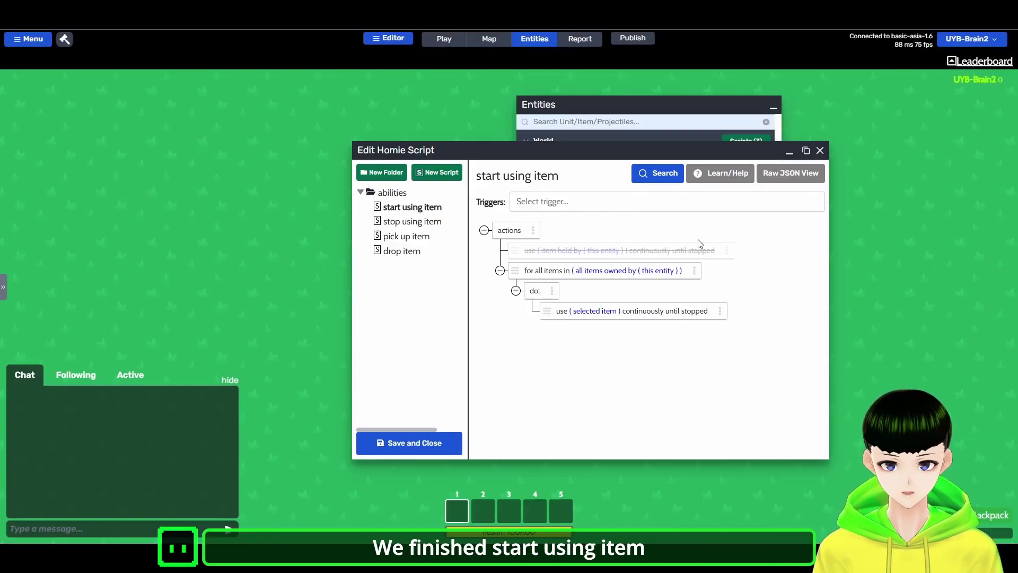
- Copy the whole for-all-items loop into the "stop using item" script
left_click(694, 272)
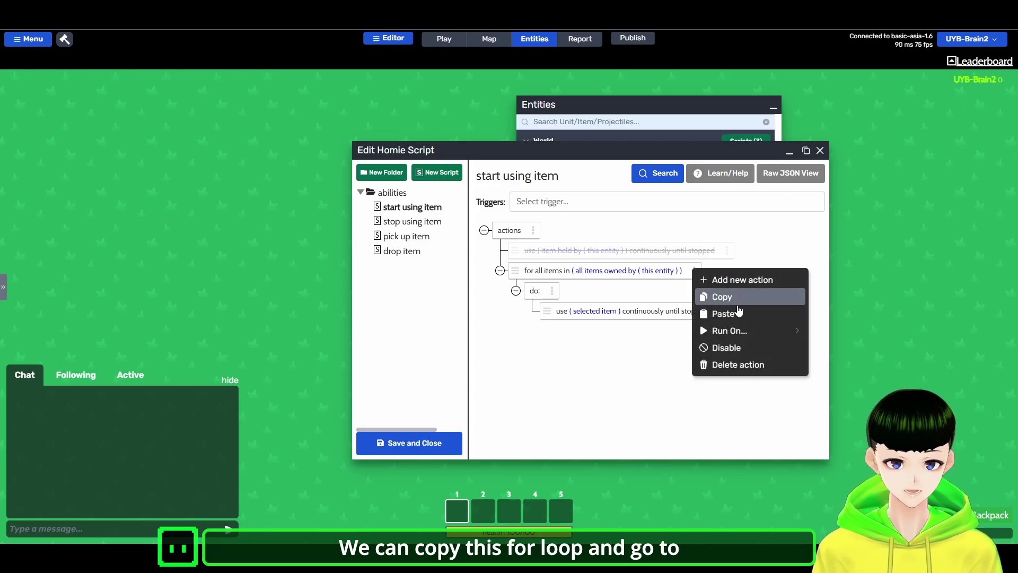
left_click(721, 295)
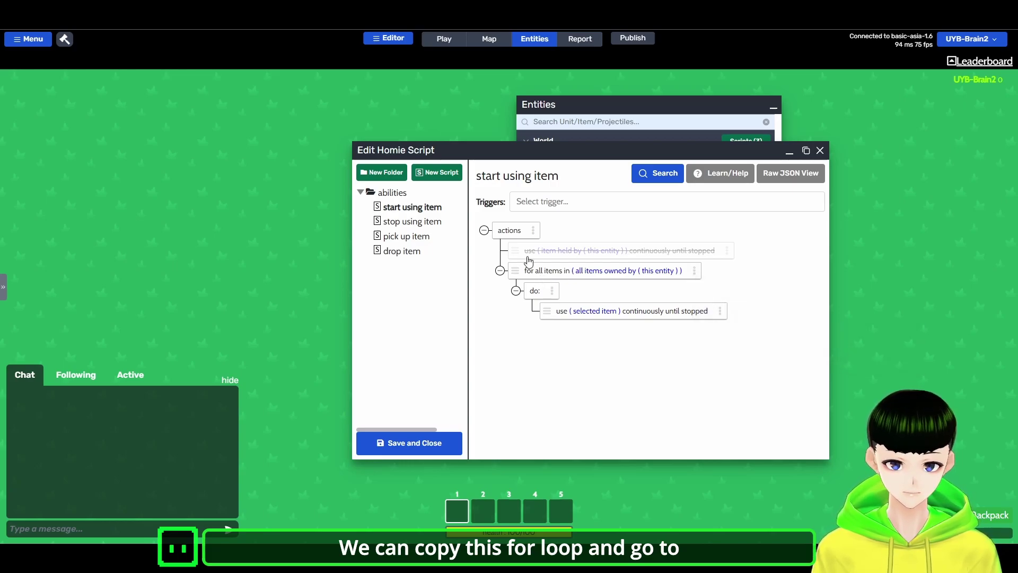
left_click(415, 222)
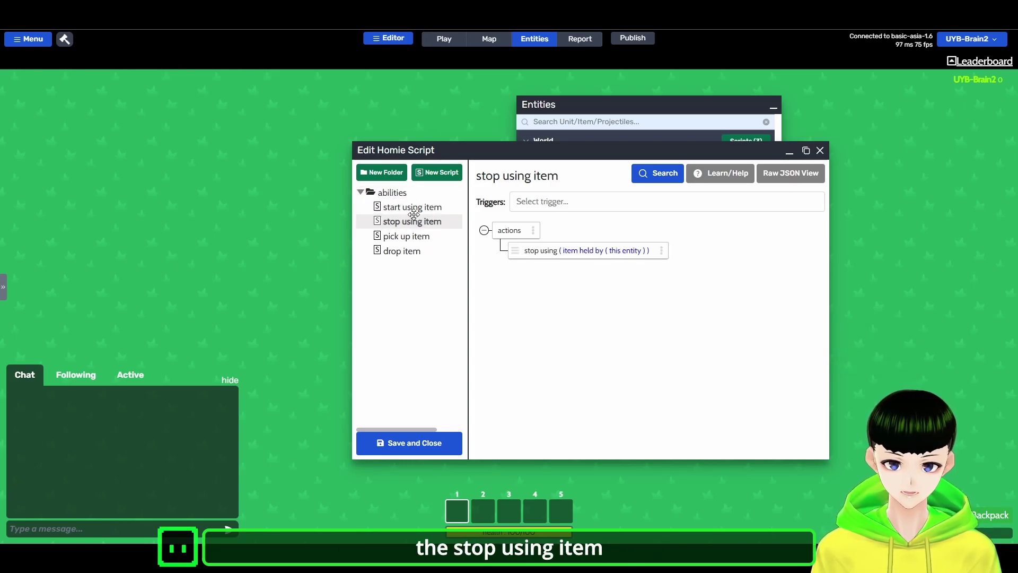
left_click(661, 250)
left_click(700, 295)
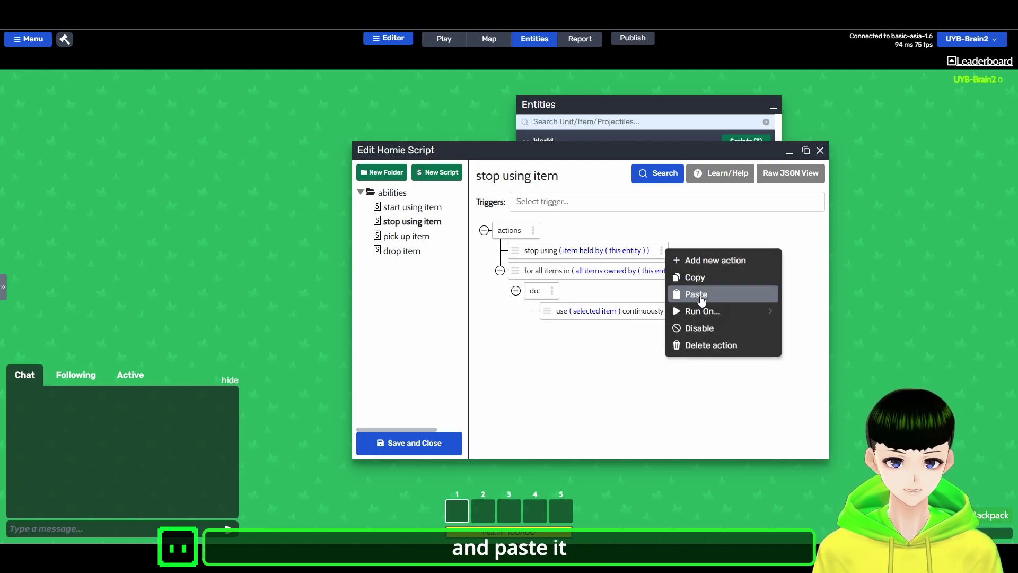
- Replace the use action in the pasted loop with a copy of the stop-using action, and disable the original stop-using action
left_click(661, 250)
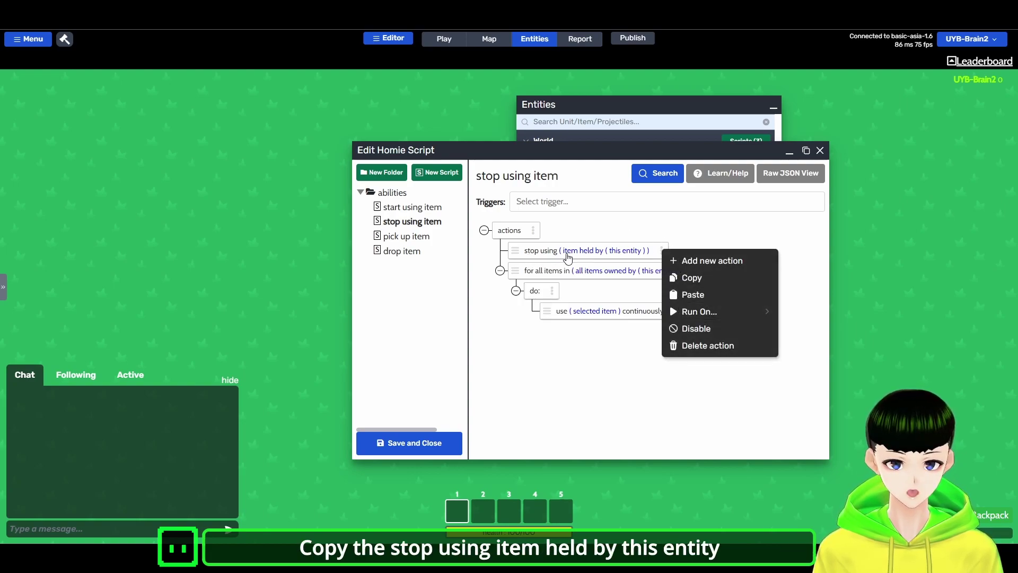
left_click(715, 278)
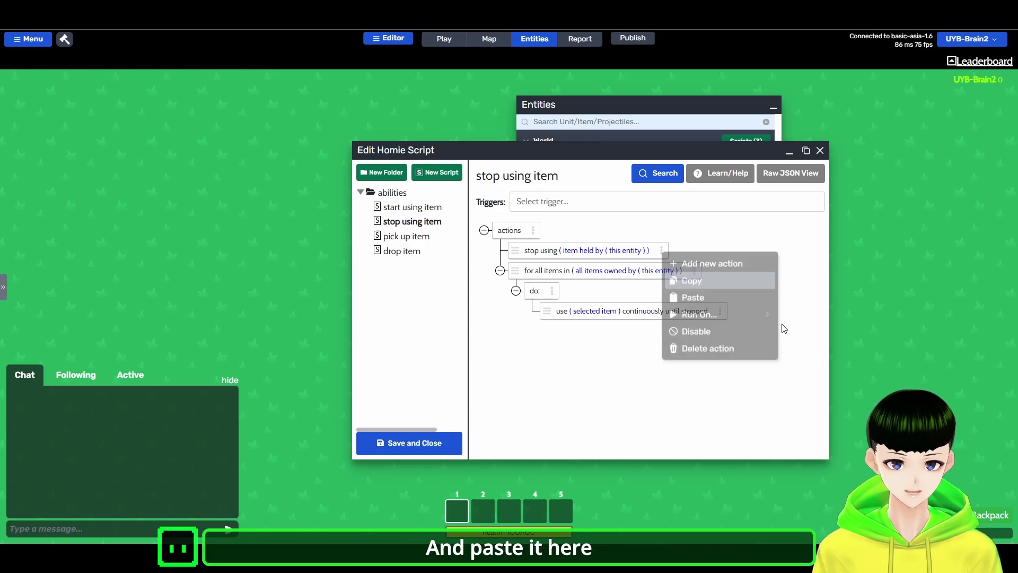
left_click(722, 311)
left_click(756, 353)
left_click(661, 250)
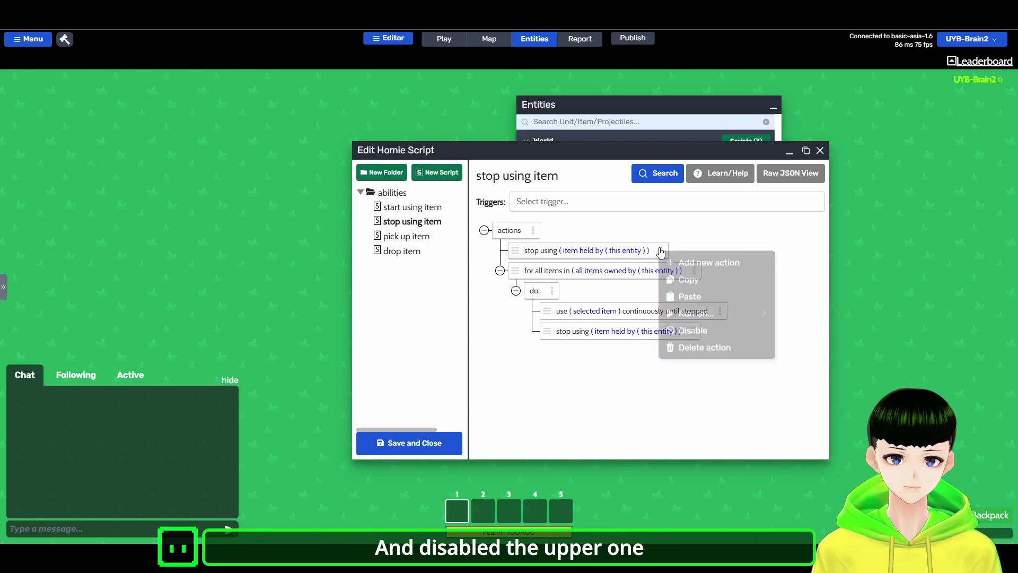
left_click(706, 327)
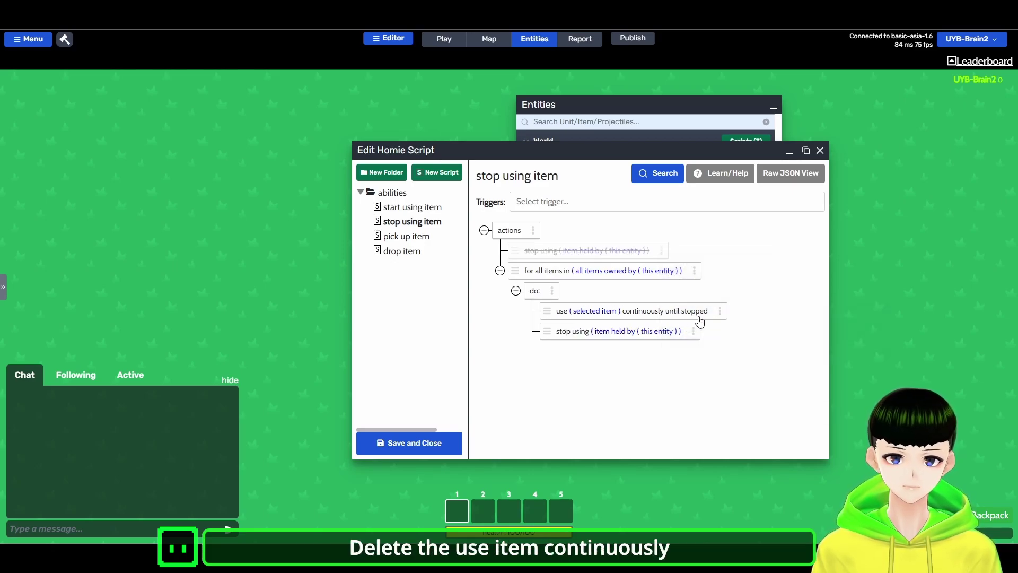
left_click(722, 311)
left_click(769, 406)
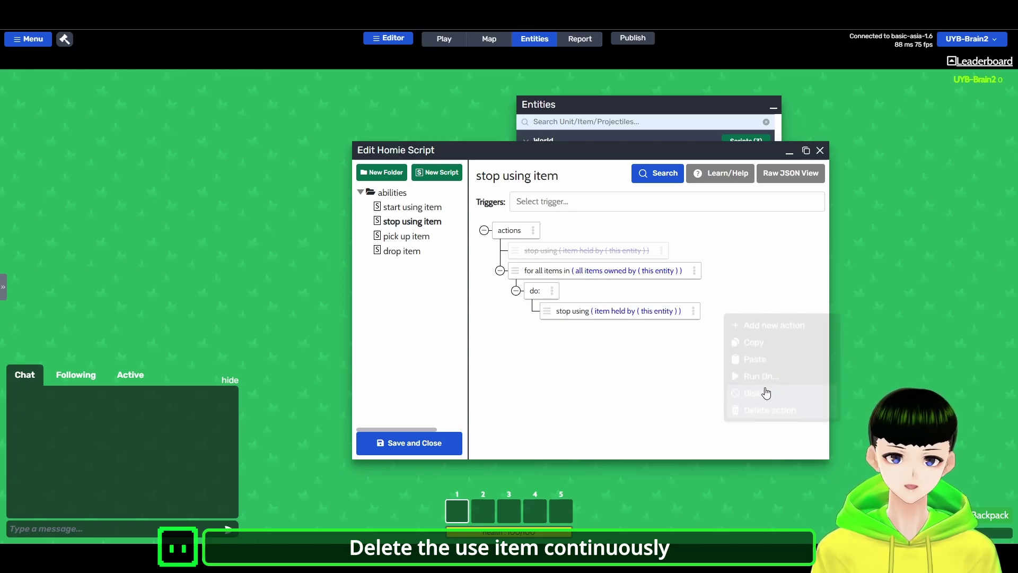
- Change the item of the stop-using action inside the "stop using item" loop to the selected item, as in the "start using item" script
left_click(408, 207)
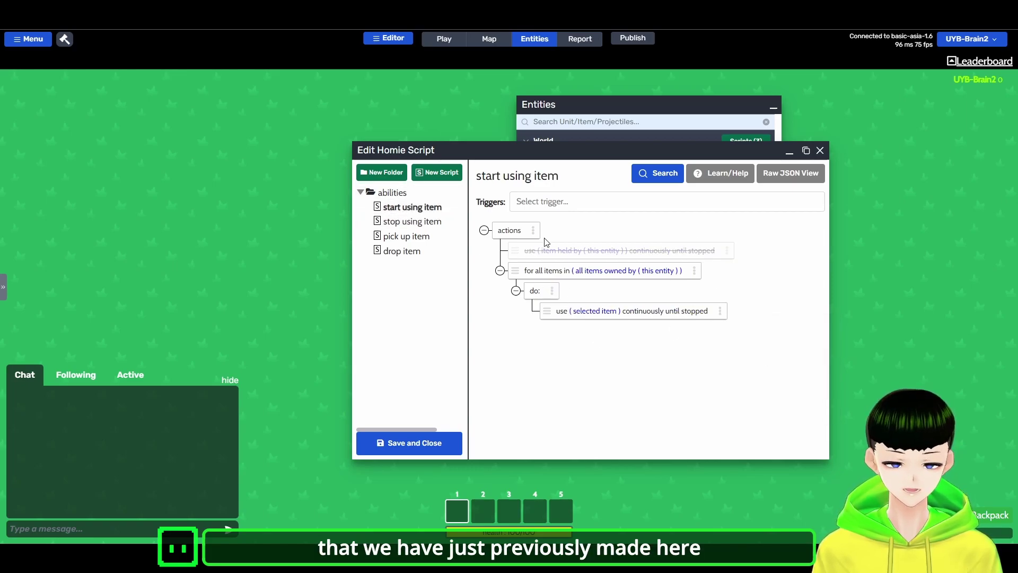
left_click(413, 221)
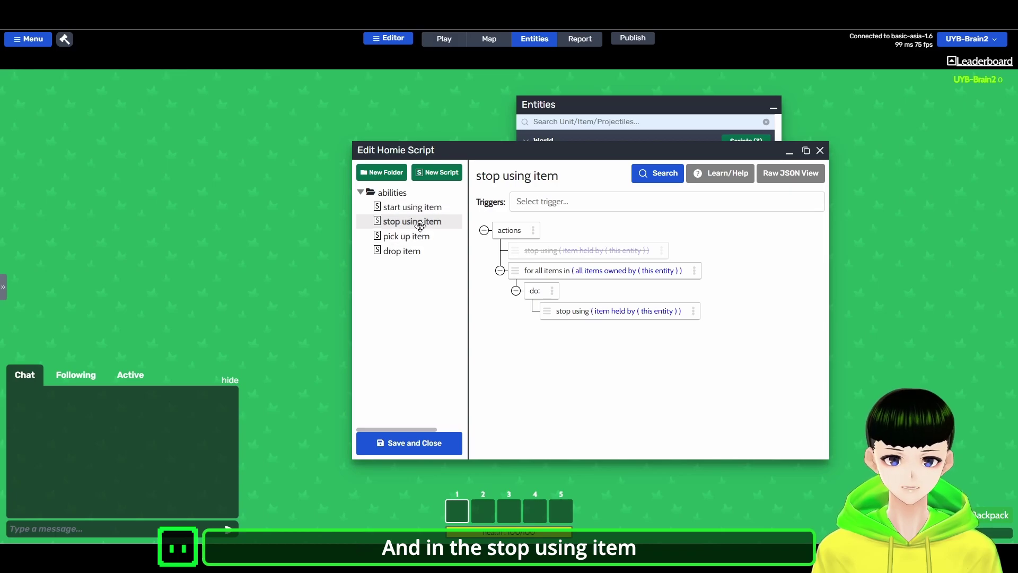
left_click(626, 316)
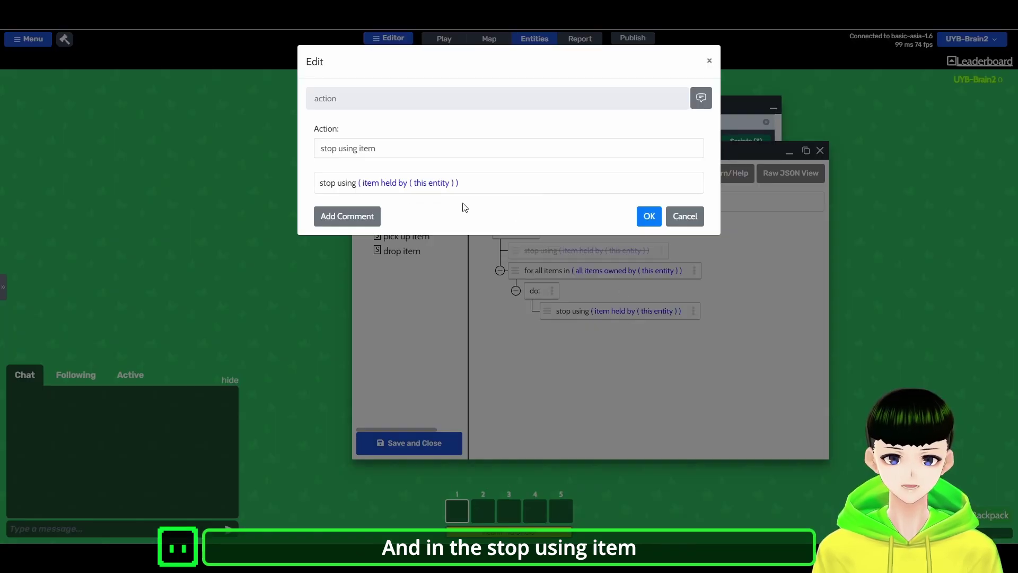
left_click(420, 189)
left_click(472, 129)
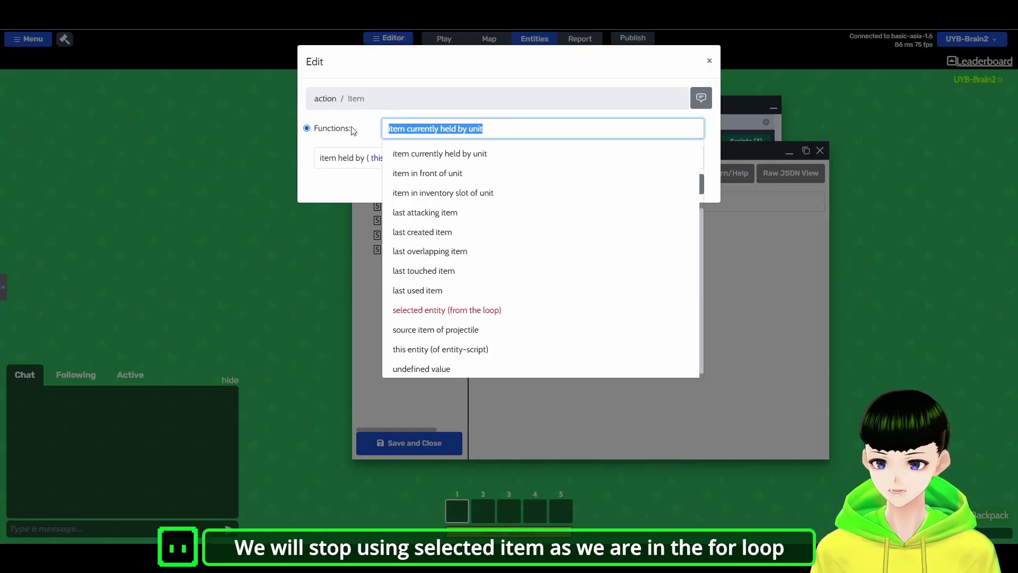
type("se")
left_click(447, 149)
left_click(651, 183)
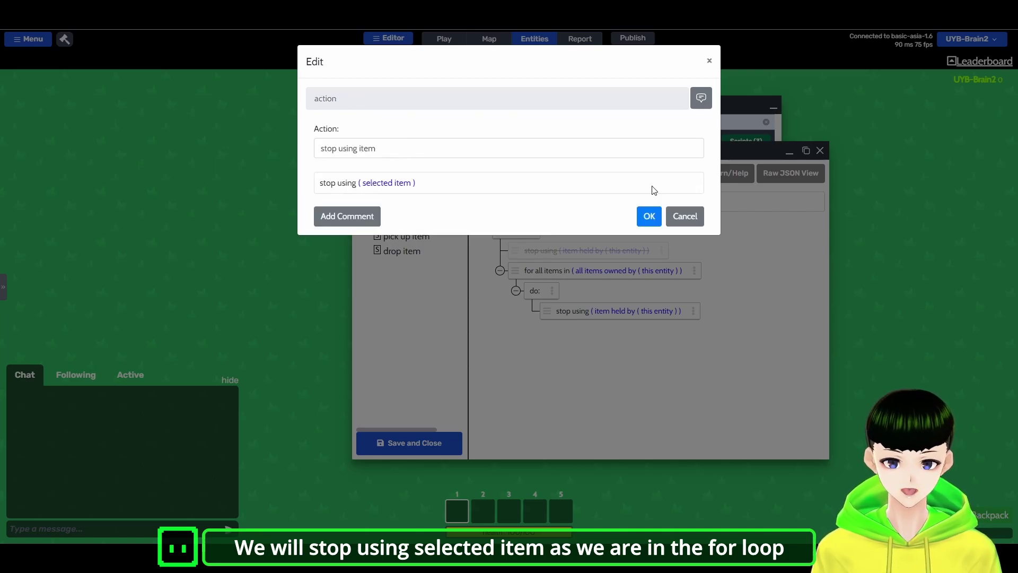
left_click(649, 217)
- Review the "start using item" and "stop using item" scripts, save and close the Homie scripts, and republish the game
left_click(430, 211)
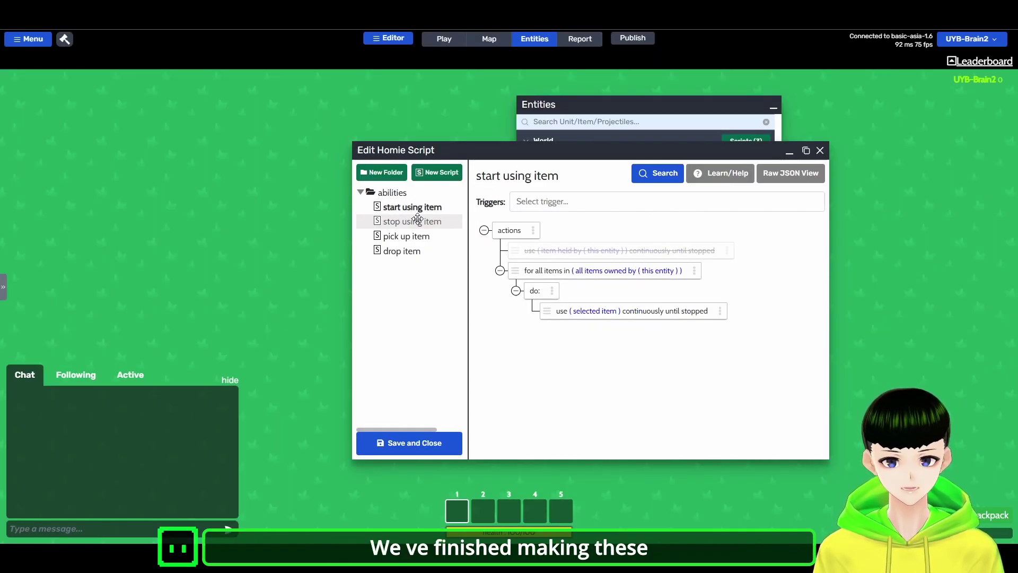
left_click(423, 221)
left_click(409, 448)
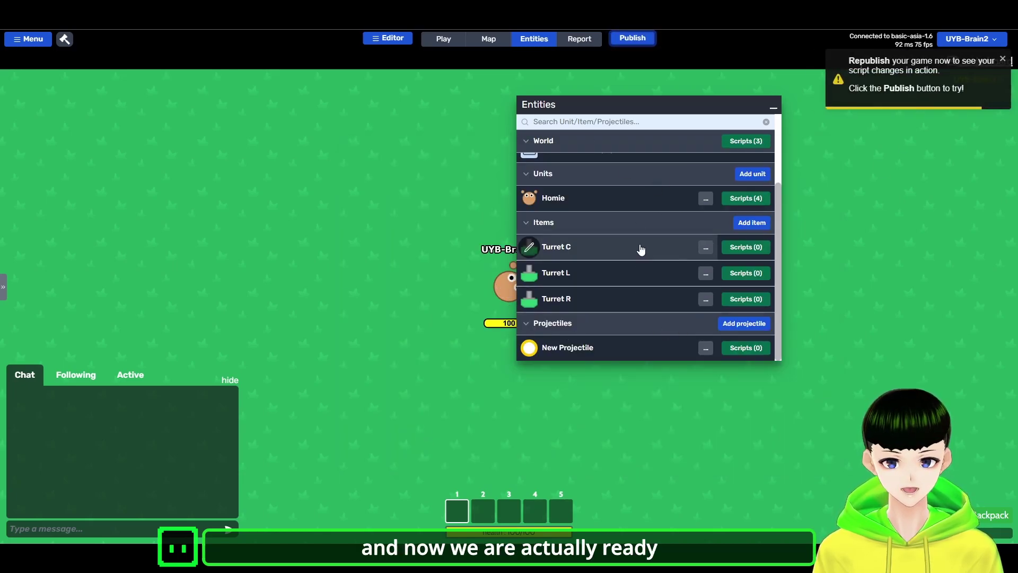
scroll(610, 254, "up", 2)
scroll(580, 260, "down", 2)
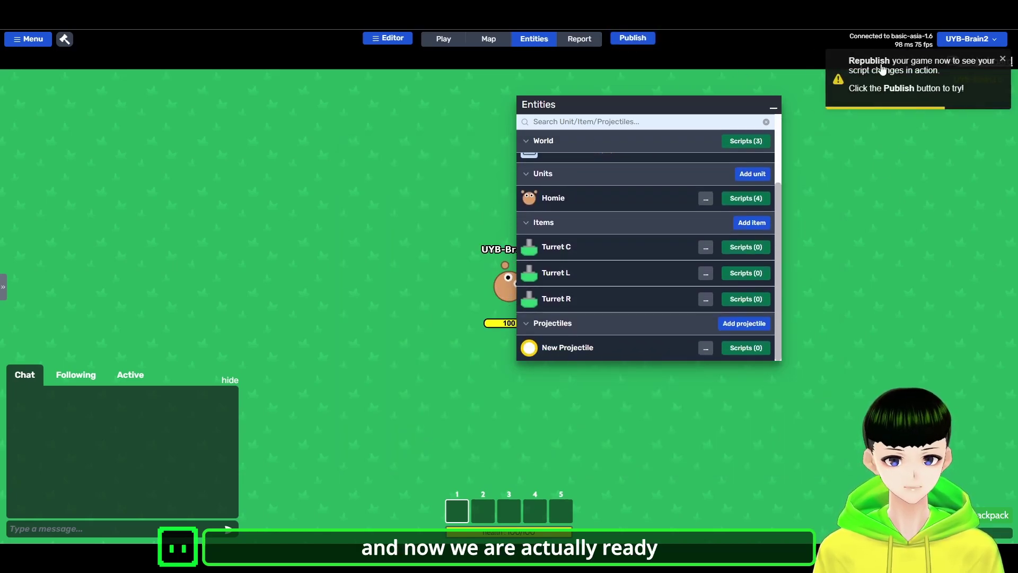
left_click(633, 37)
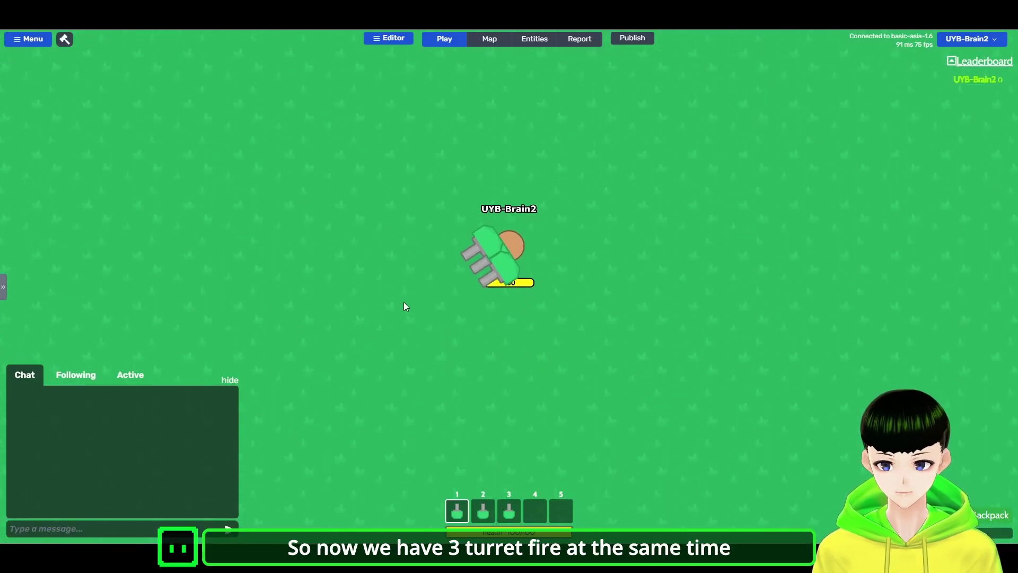
- Test the three turrets in the published game by moving around and firing at the other player from different angles
mouse_move(404, 305)
left_mouse_down()
mouse_move(364, 202)
mouse_move(368, 316)
mouse_move(474, 363)
mouse_move(565, 355)
mouse_move(524, 393)
mouse_move(543, 391)
mouse_move(742, 224)
left_mouse_up()
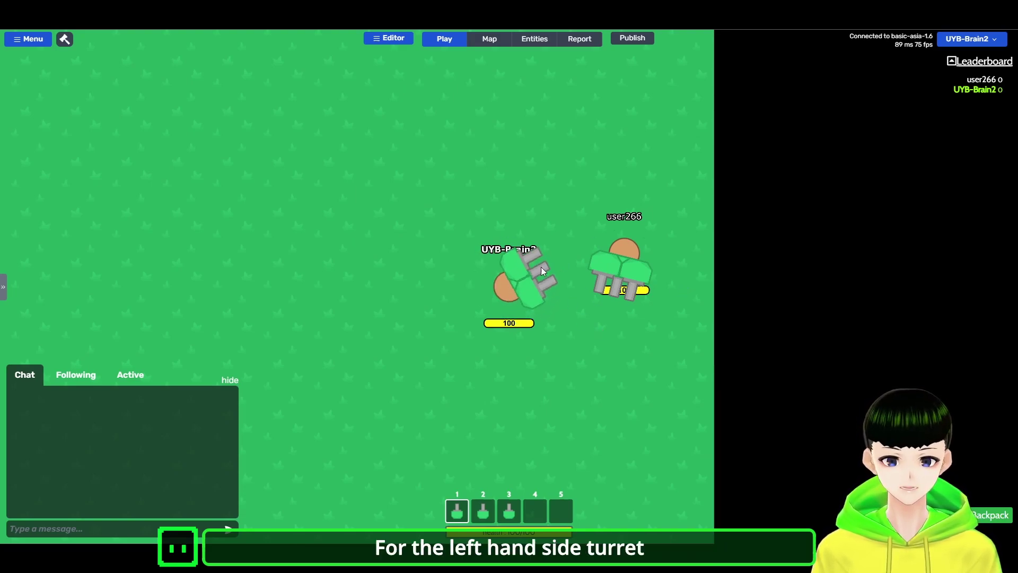
left_click(638, 297)
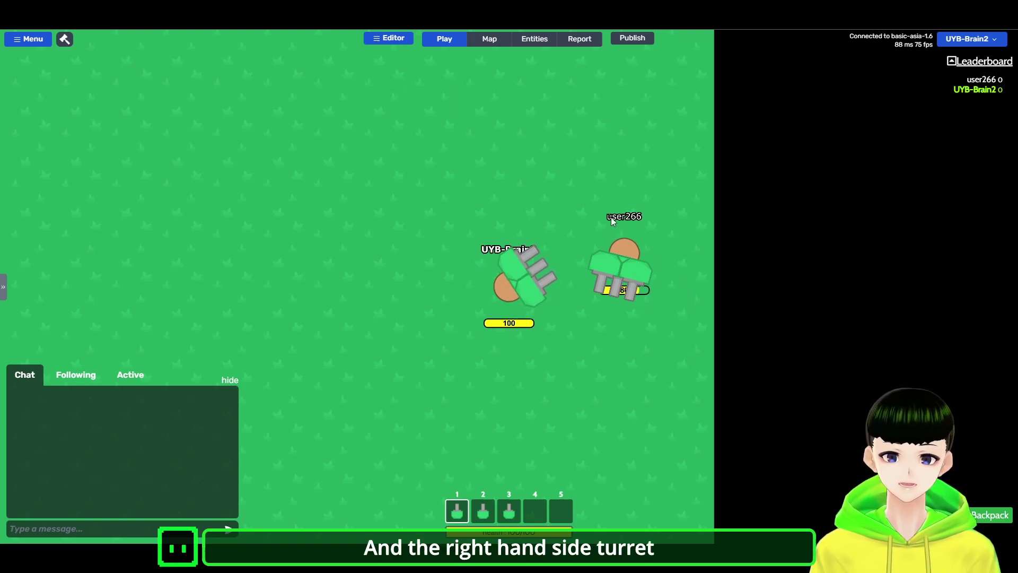
left_click(640, 202)
left_click(691, 218)
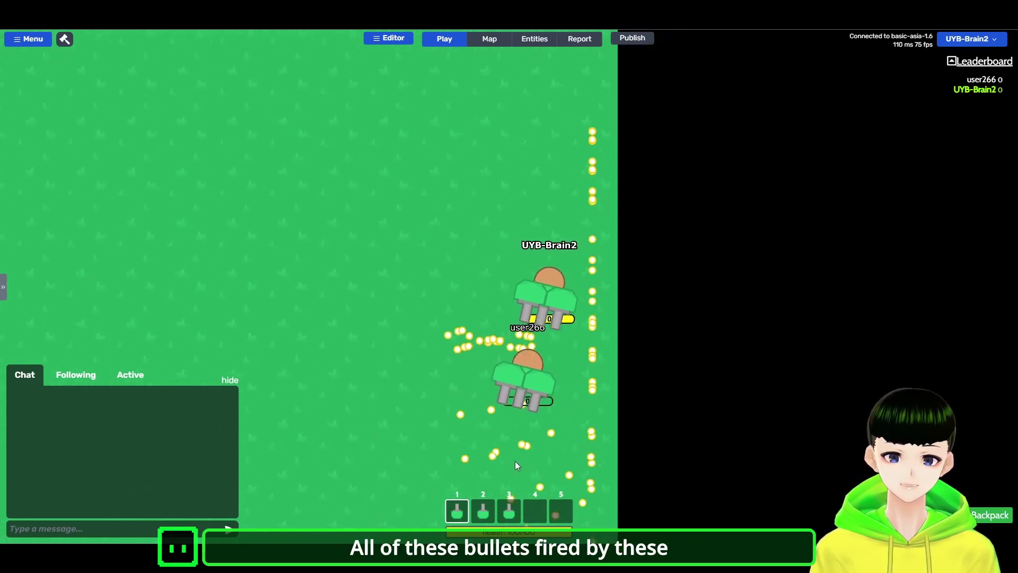
left_click(552, 403)
key("a")
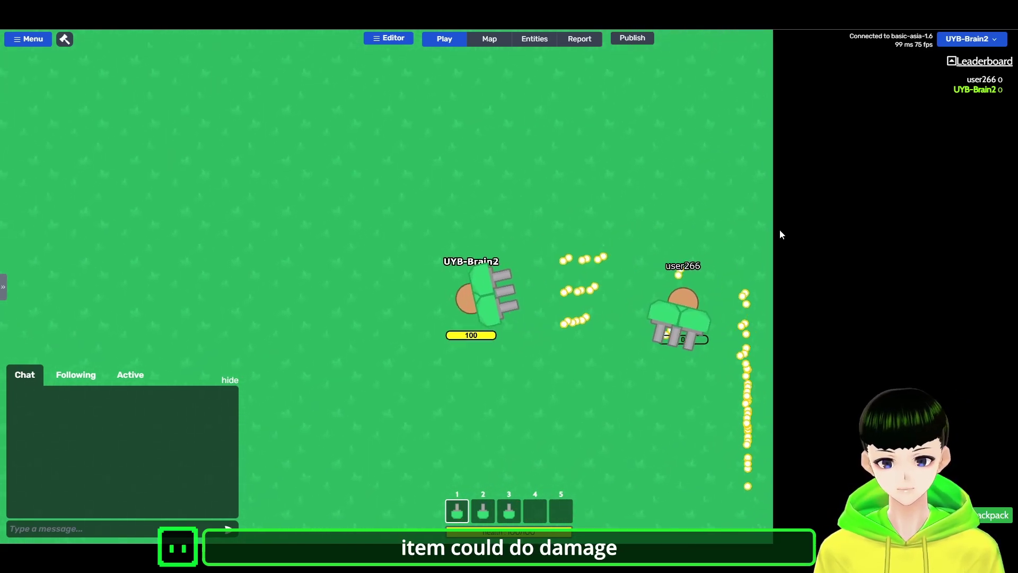
mouse_move(807, 263)
left_mouse_down()
mouse_move(908, 339)
mouse_move(678, 329)
mouse_move(583, 424)
left_mouse_up()
key("d")
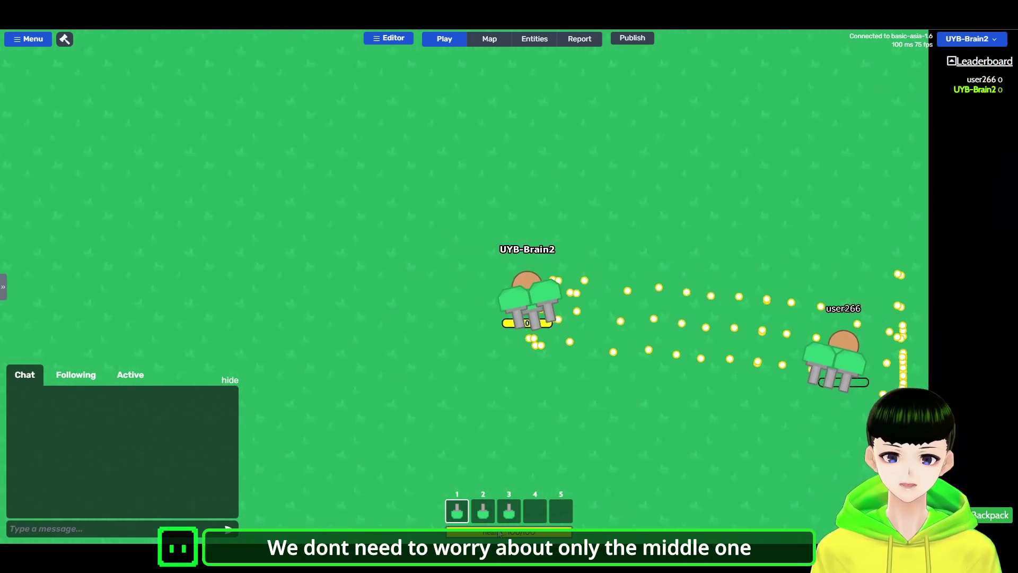